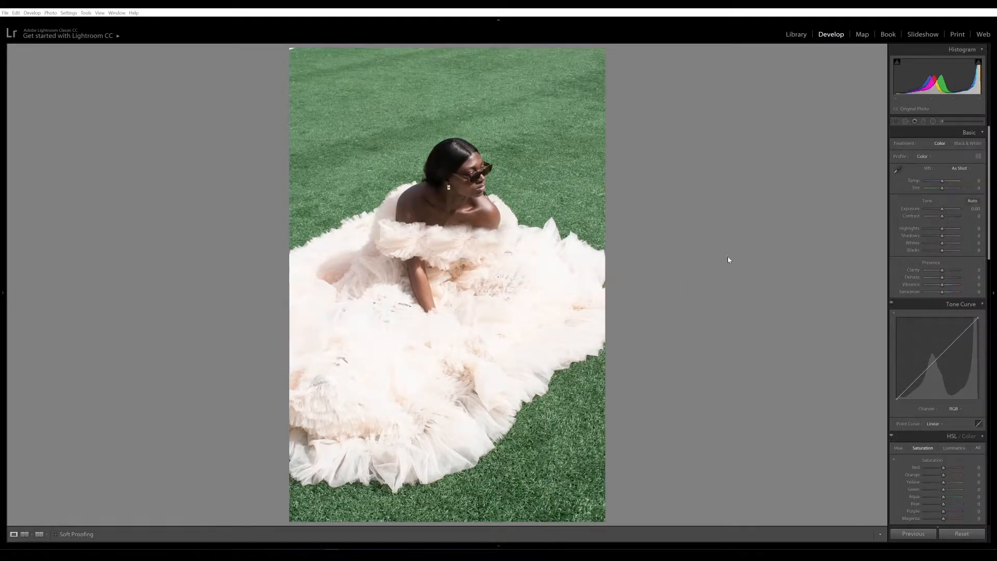
Step: Try a vintage preset with darker shadows, then reset the photo to its original settings
left_click(34, 533)
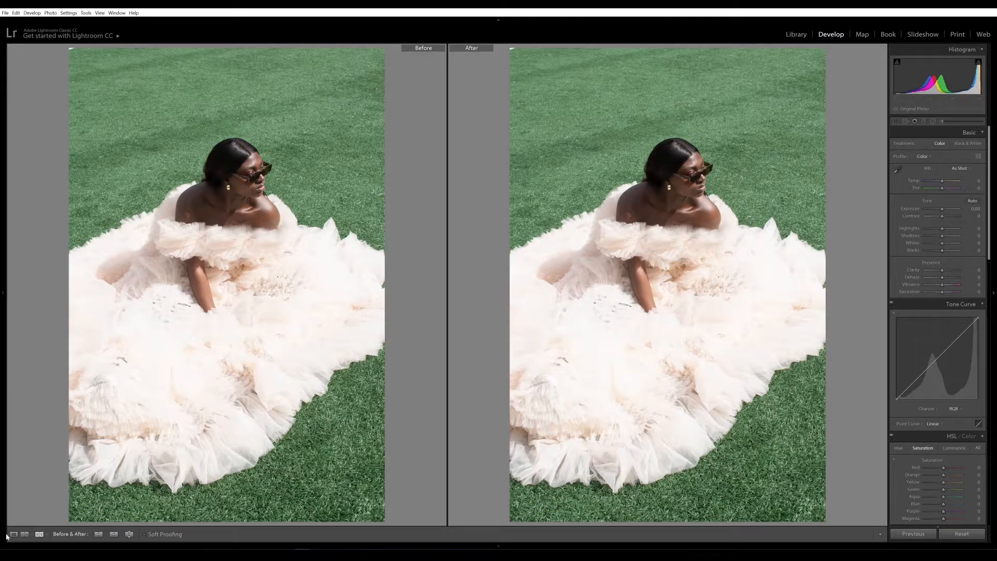
mouse_move(7, 537)
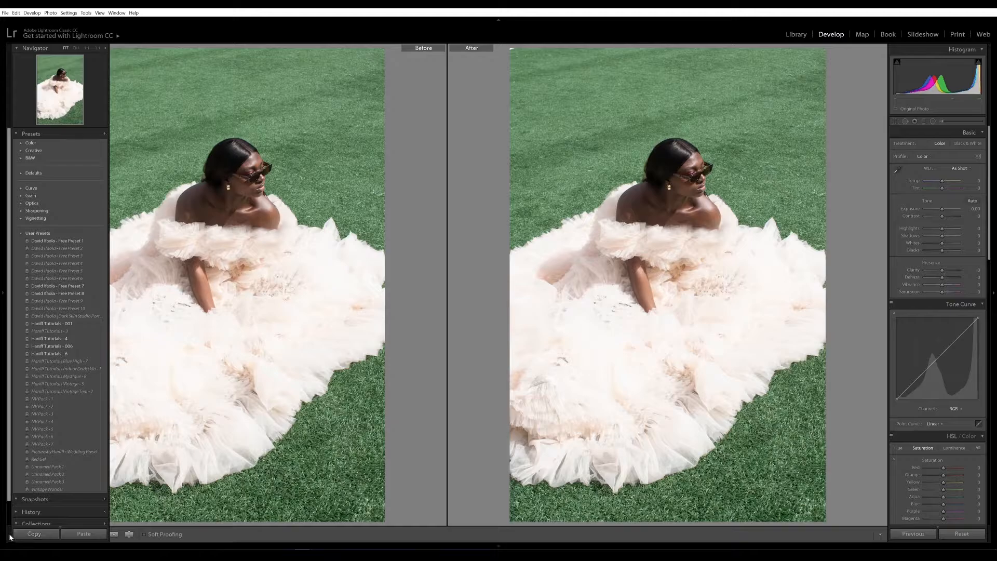
left_click(45, 385)
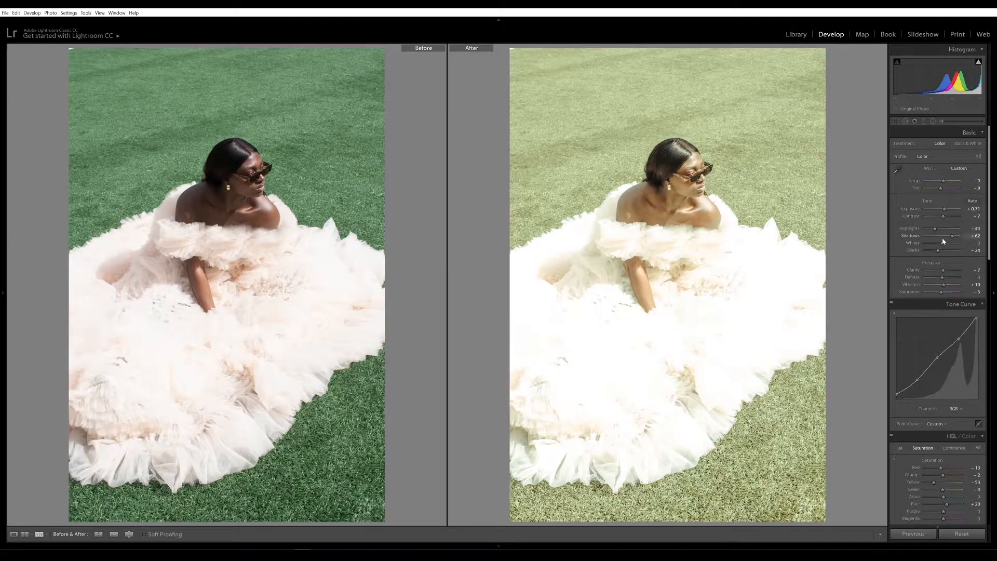
left_click_drag(951, 237, 931, 232)
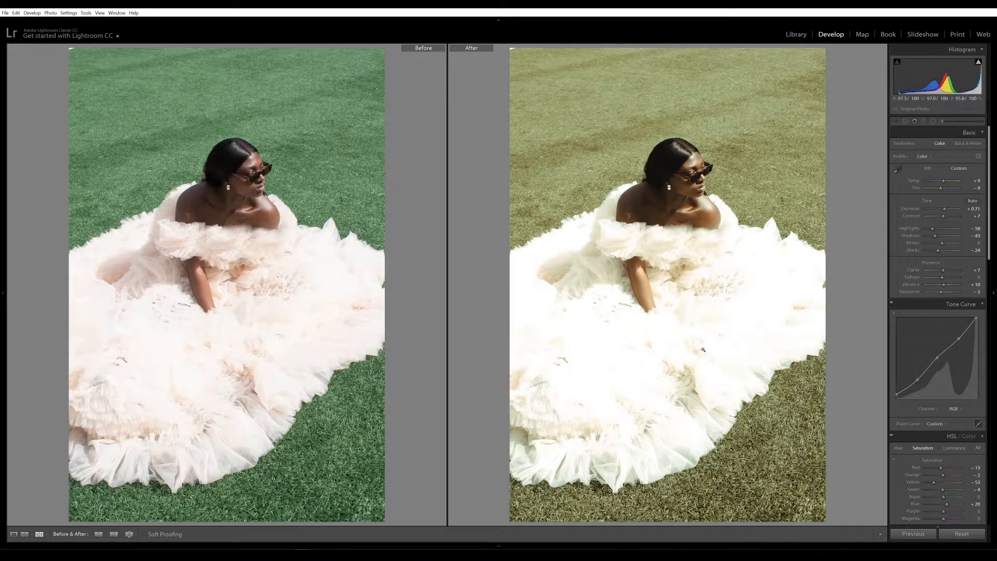
mouse_move(746, 546)
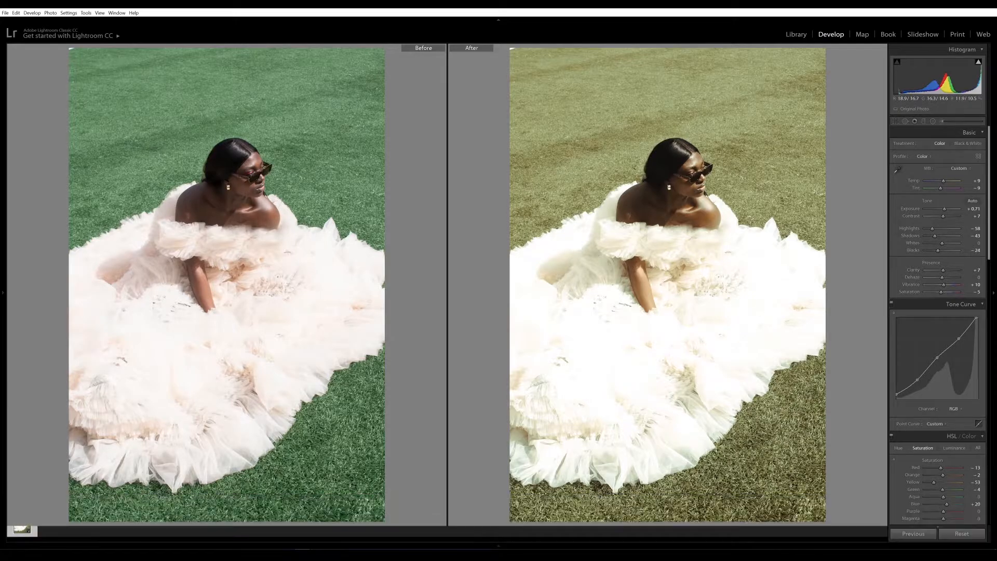
left_click(962, 534)
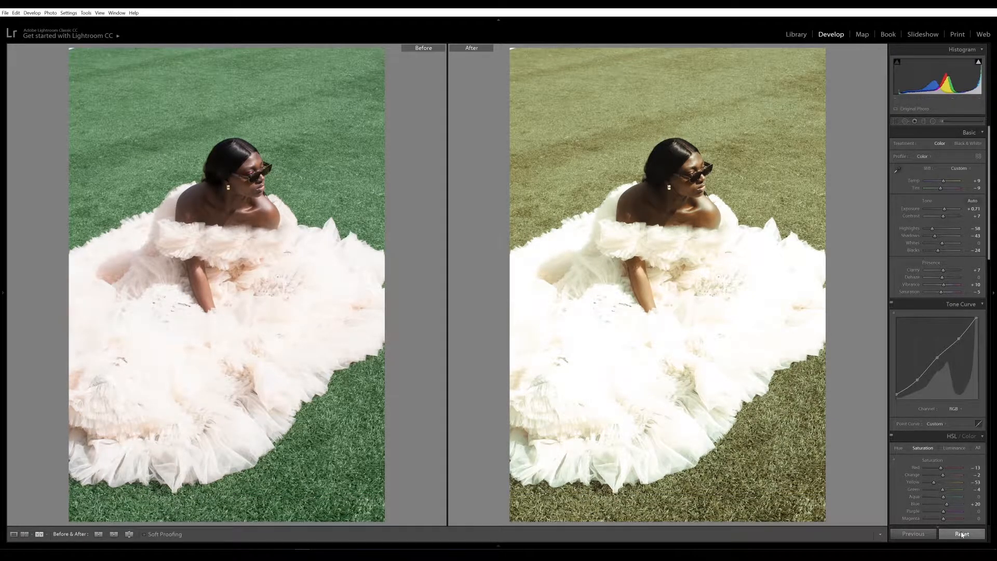
key("y")
Step: Set Shadows +16, Highlights -100, Blacks -24 and Contrast -13, then compare with the original
left_click_drag(942, 236, 946, 236)
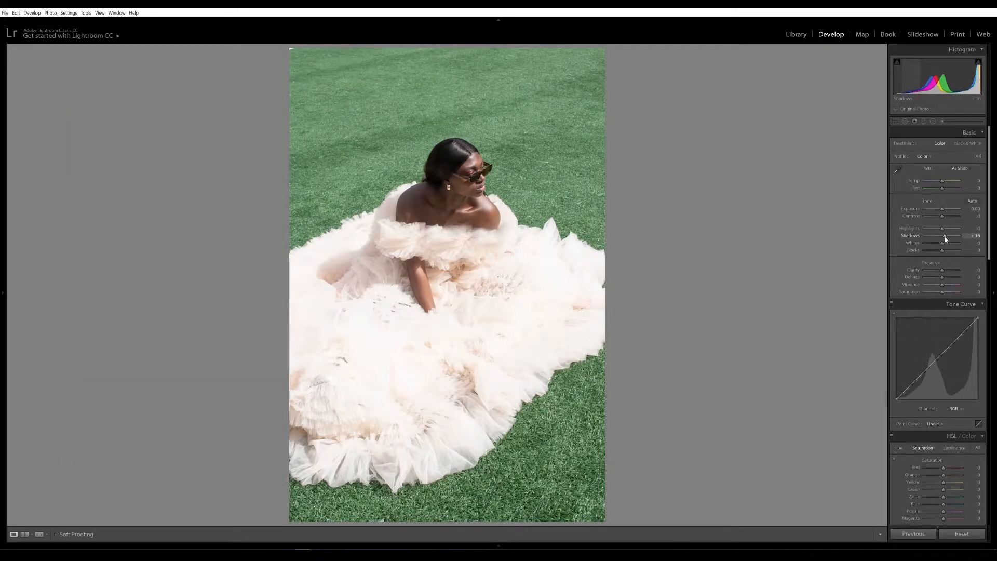
left_click_drag(939, 230, 922, 232)
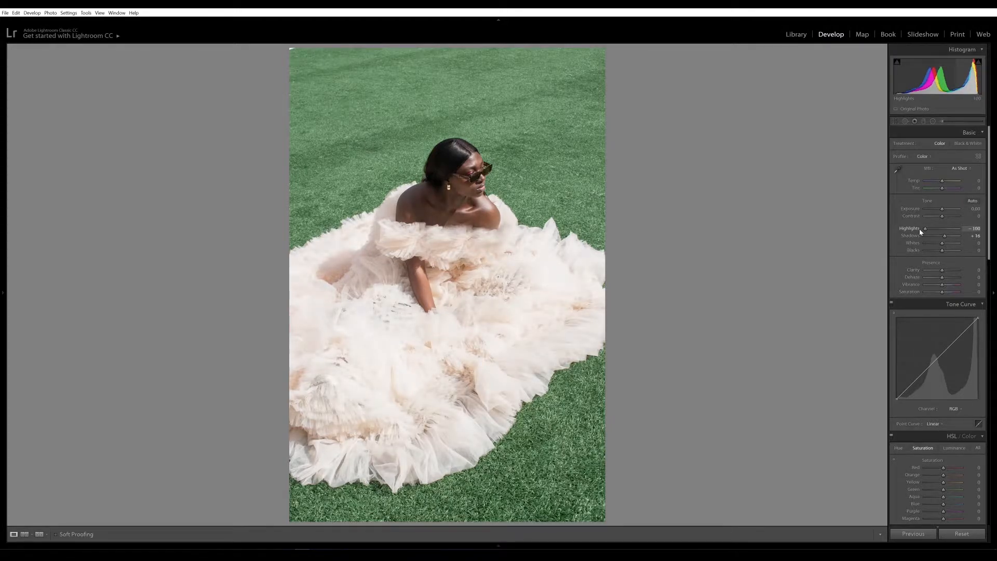
left_click_drag(943, 250, 945, 274)
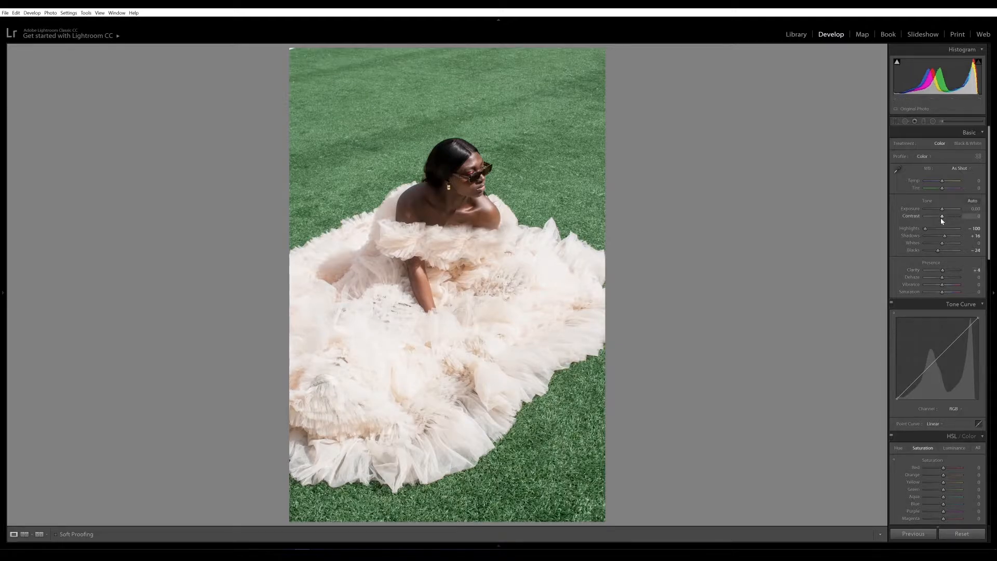
left_click_drag(942, 220, 941, 211)
key("y")
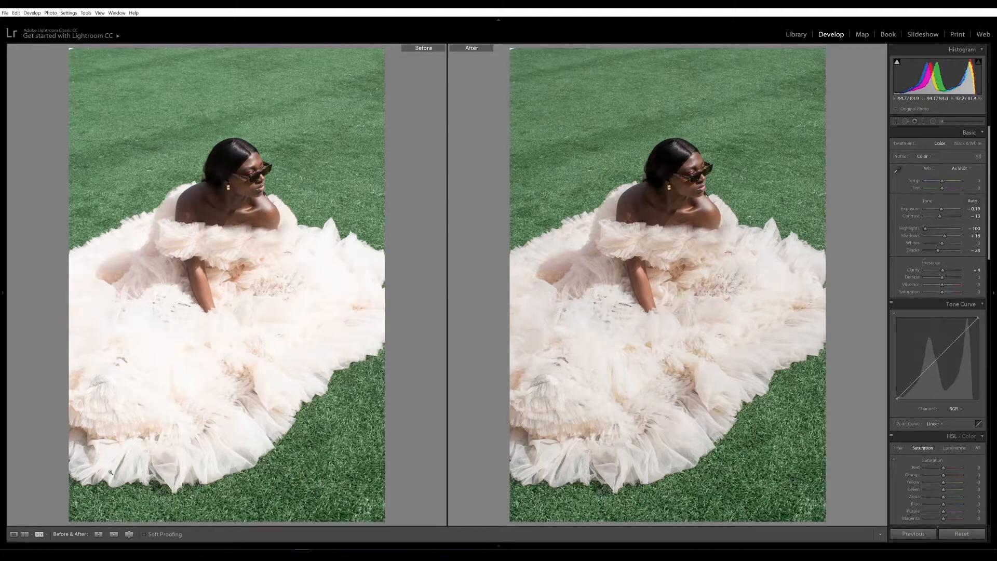
left_click(14, 534)
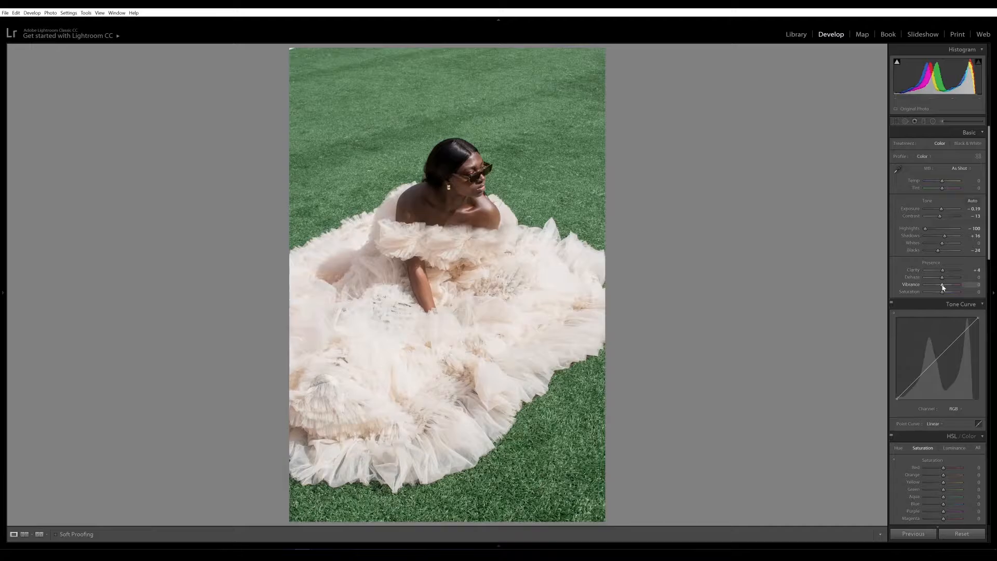
Step: Raise Vibrance to +24 and warm the Temp slider to +4
left_click_drag(944, 288, 945, 289)
mouse_move(990, 249)
left_mouse_down()
mouse_move(991, 264)
mouse_move(990, 250)
left_mouse_up()
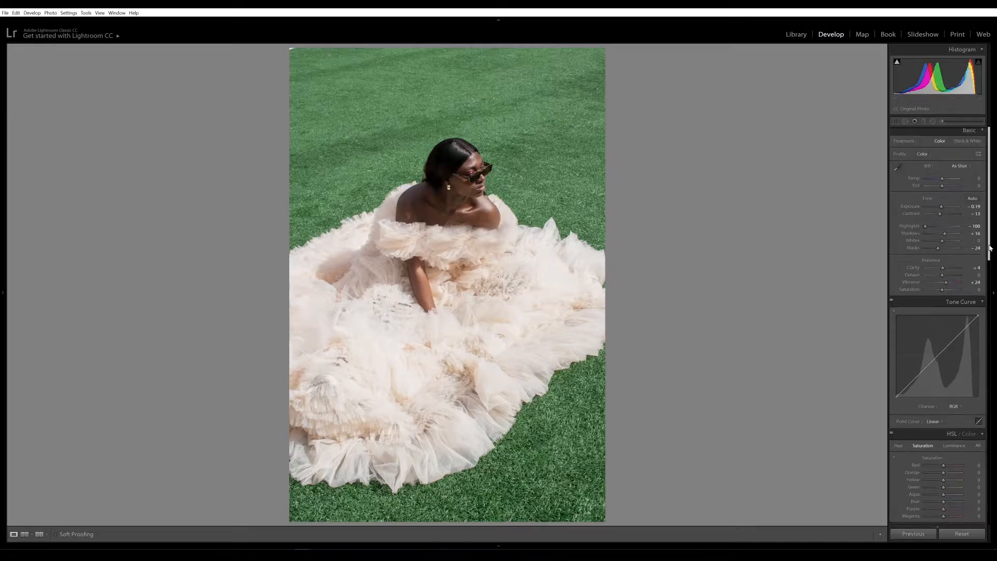
left_click_drag(944, 181, 944, 184)
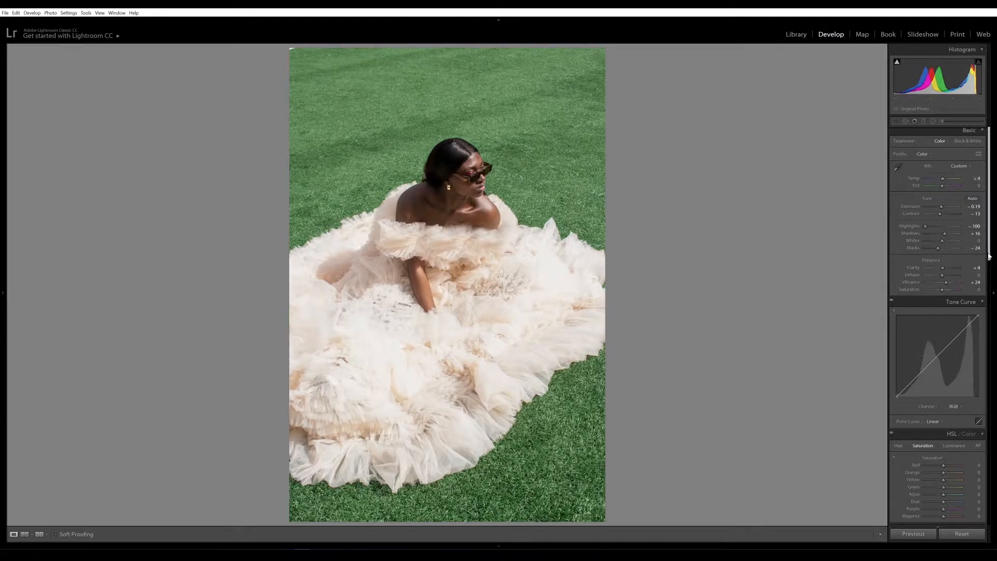
Step: Add three points to the RGB tone curve, lift the lower one, and raise the black point
scroll(991, 279, "down", 2)
scroll(990, 280, "down", 1)
left_click(917, 300)
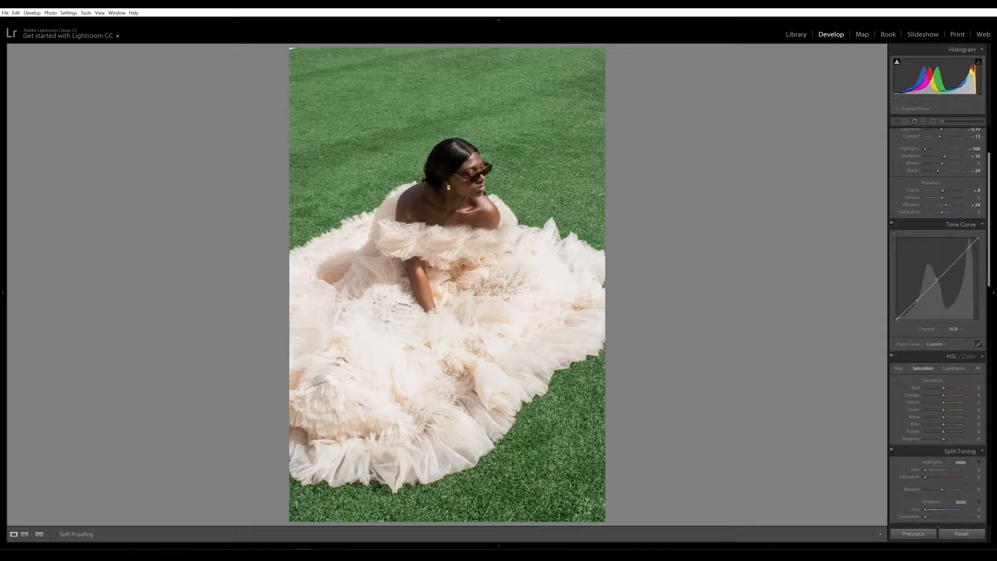
left_click(937, 279)
left_click(958, 260)
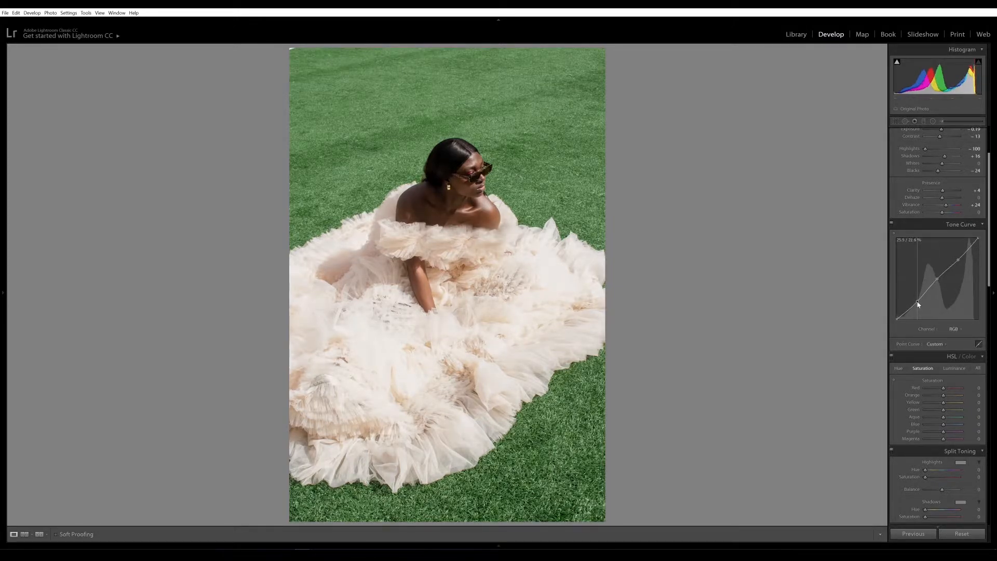
left_click_drag(917, 300, 964, 262)
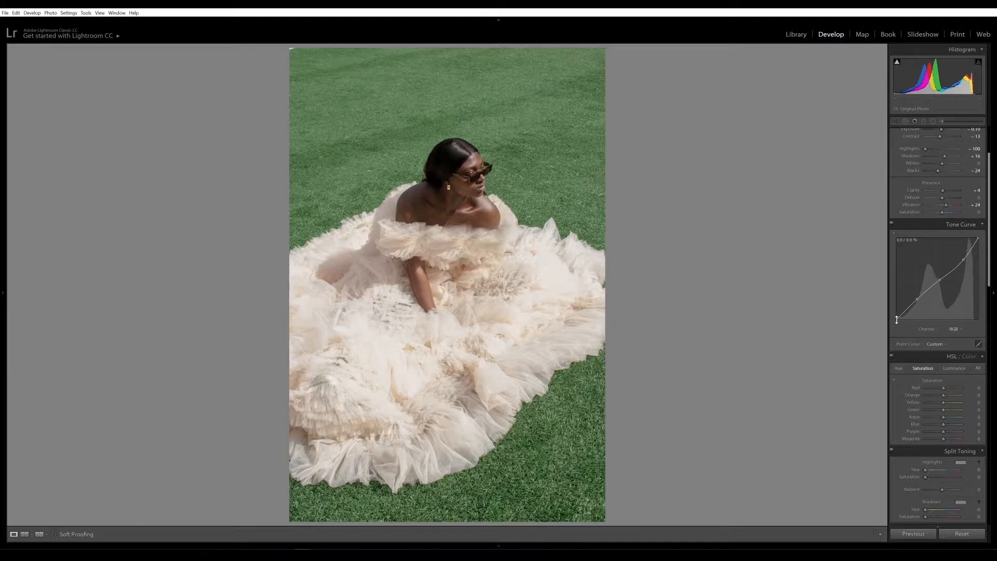
left_click_drag(897, 320, 894, 323)
Step: Compare the S-curve edit with the original and bring up the curve's channel options
key("y")
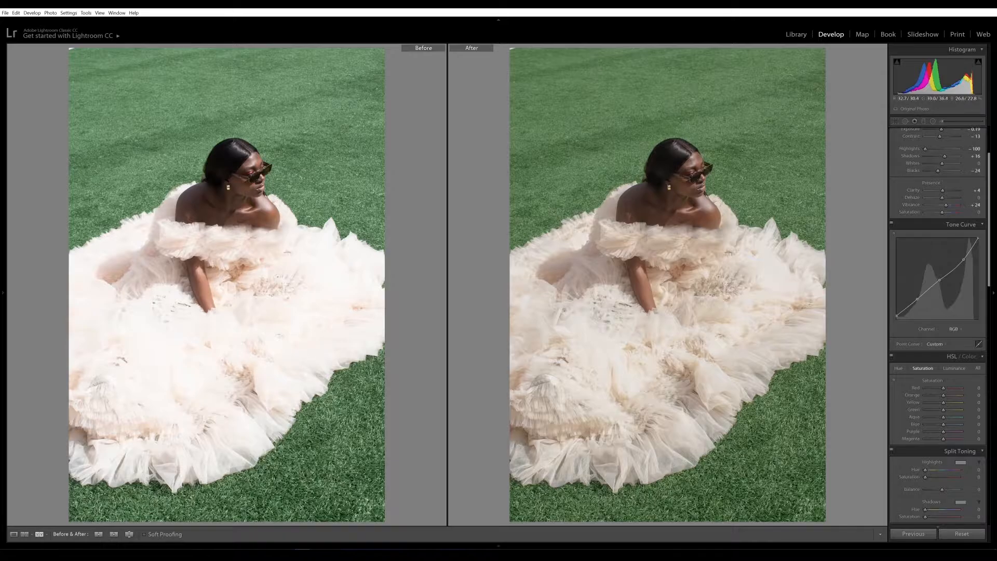
key("y")
scroll(912, 386, "down", 1)
left_click(954, 295)
Step: On the Red channel curve, add three points and bend them to cool the photo slightly
left_click(953, 310)
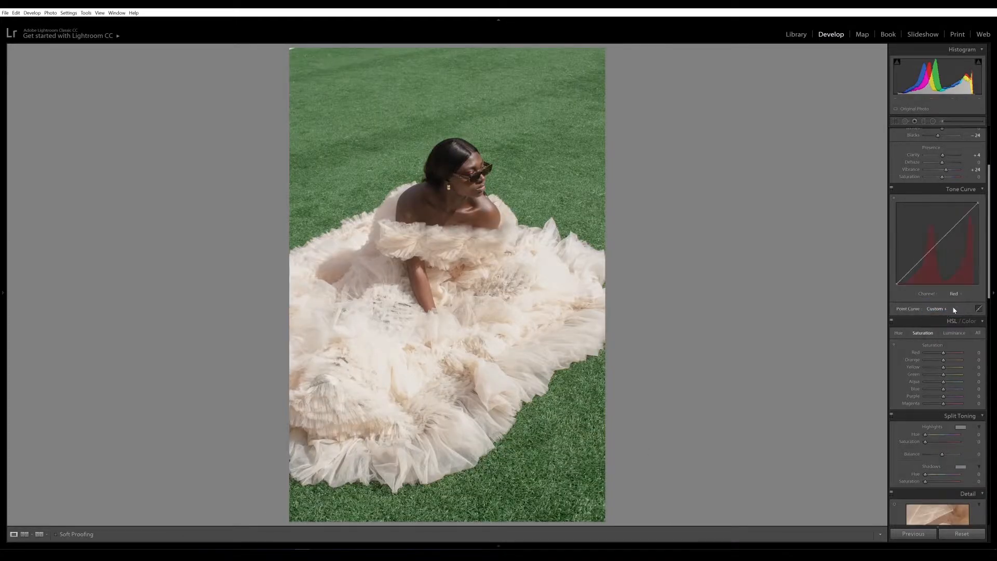
left_click(915, 263)
left_click(937, 243)
left_click(958, 225)
left_click_drag(916, 264, 917, 267)
left_click_drag(960, 232, 960, 221)
Step: Switch the tone curve to the Blue channel and collapse the Tone Curve section
left_click(955, 293)
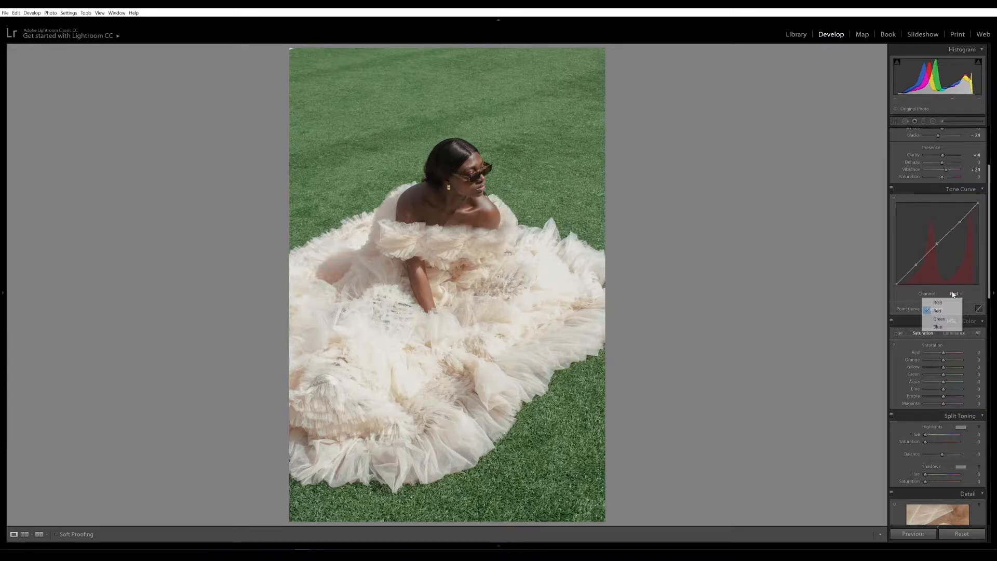
left_click(943, 327)
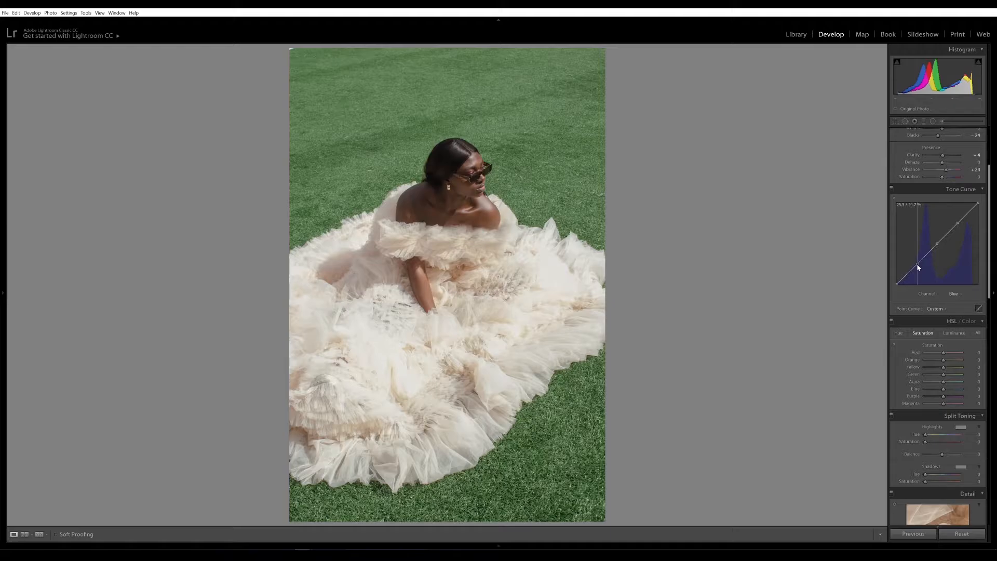
left_click(892, 190)
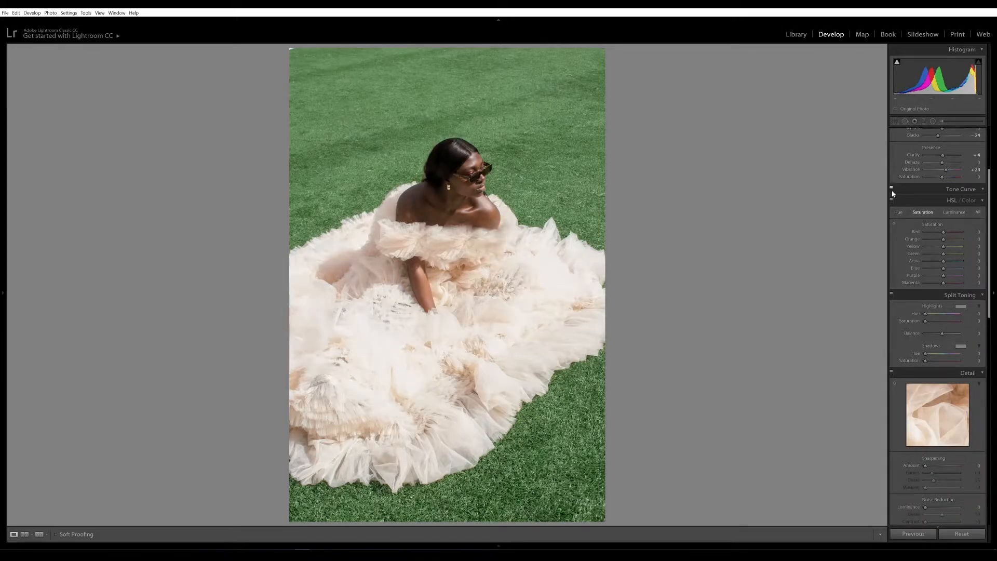
Step: Toggle the Tone Curve on and off repeatedly to judge its effect
left_click(892, 190)
left_click(892, 190)
left_click(892, 190)
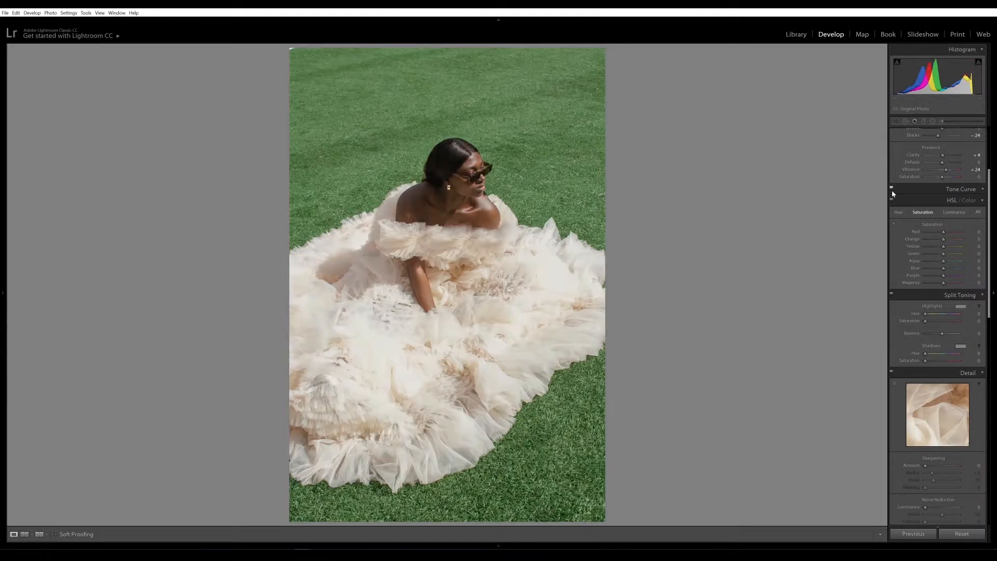
left_click(892, 190)
left_click(893, 190)
left_click(892, 190)
left_click(892, 190)
Step: In HSL Saturation, raise Green to +87 and lower Yellow to -47, then toggle HSL off
left_click_drag(946, 256, 962, 262)
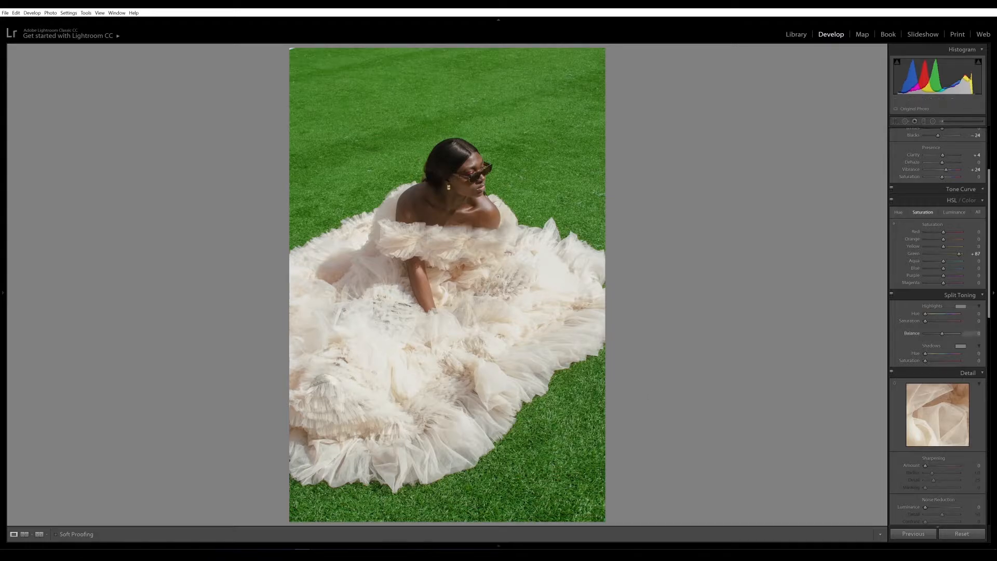
left_click_drag(944, 247, 921, 250)
left_click_drag(926, 247, 934, 256)
left_click(892, 203)
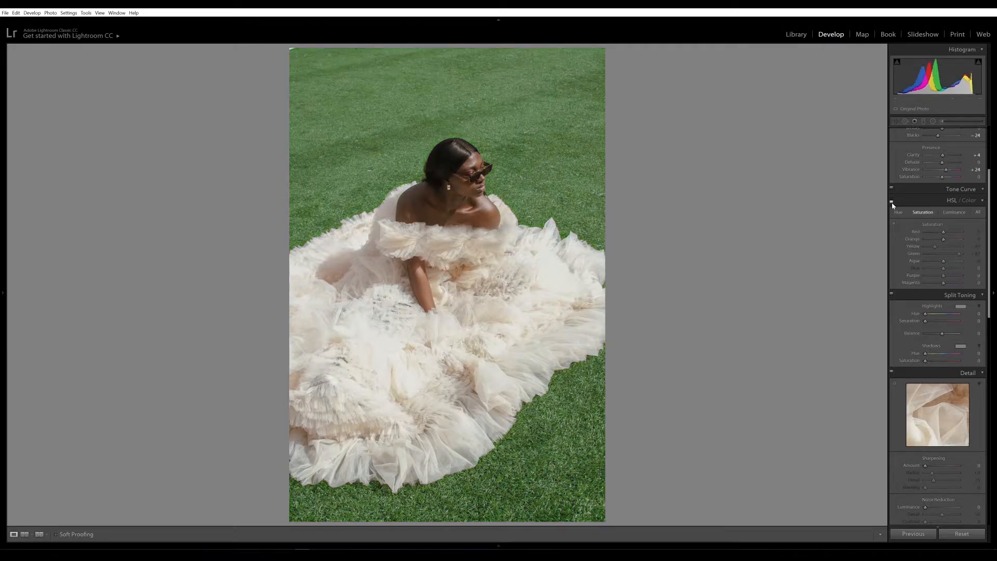
Step: Re-enable HSL, ease Green saturation to +68, and set Green hue +15 and Blue hue -40
left_click(892, 203)
left_click(892, 203)
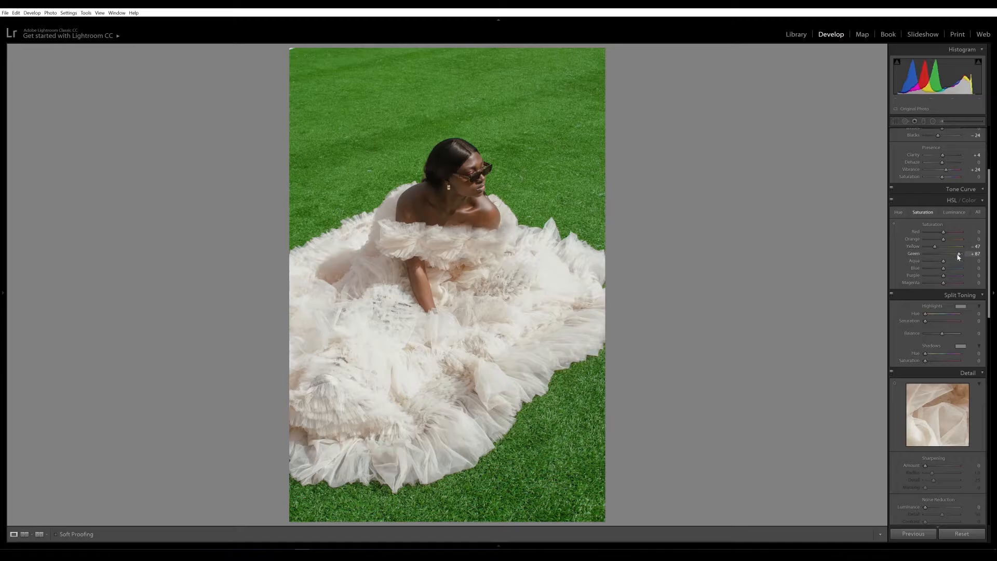
left_click_drag(959, 254, 953, 255)
left_click_drag(944, 254, 905, 259)
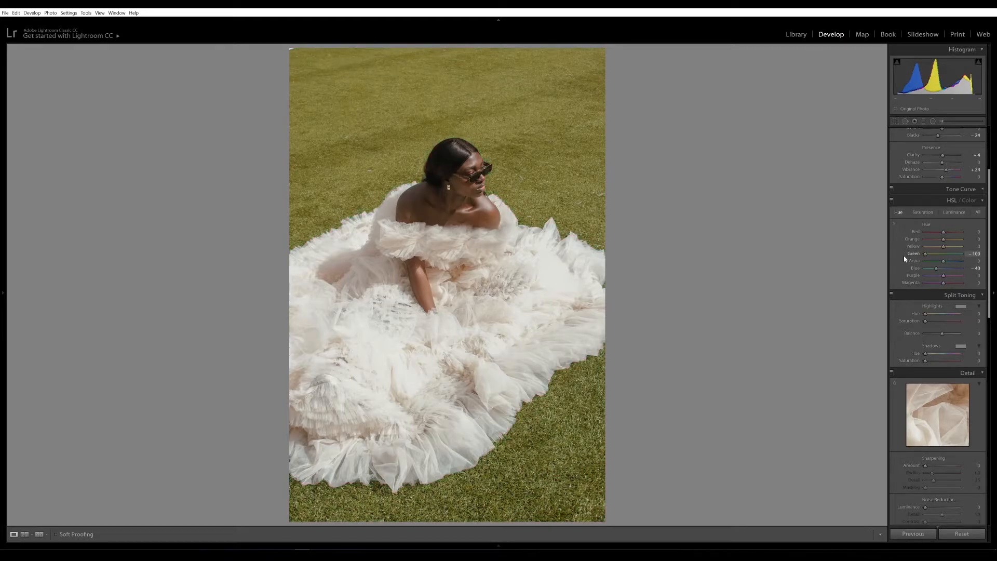
mouse_move(938, 261)
left_mouse_down()
mouse_move(971, 266)
mouse_move(947, 274)
left_mouse_up()
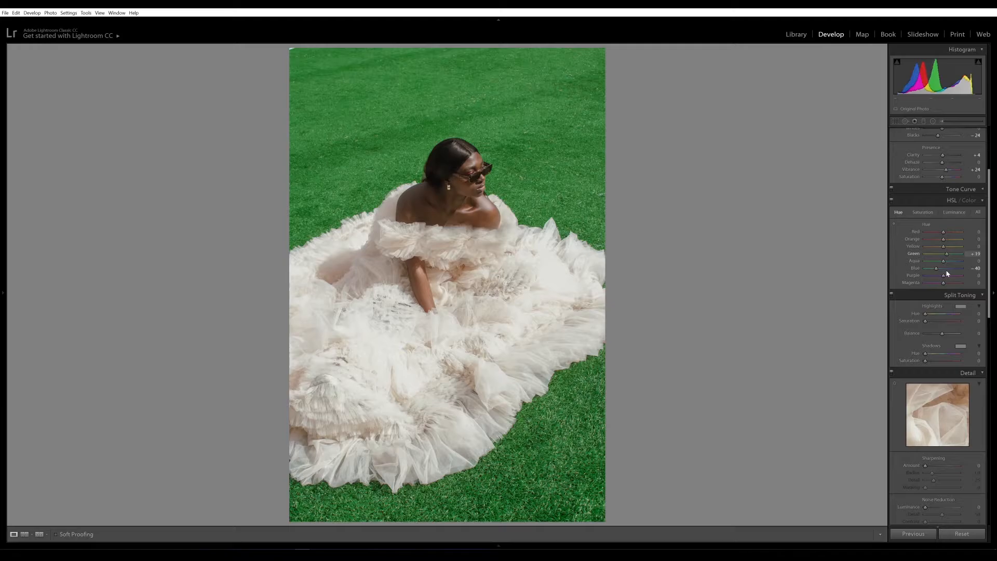
scroll(946, 274, "down", 3)
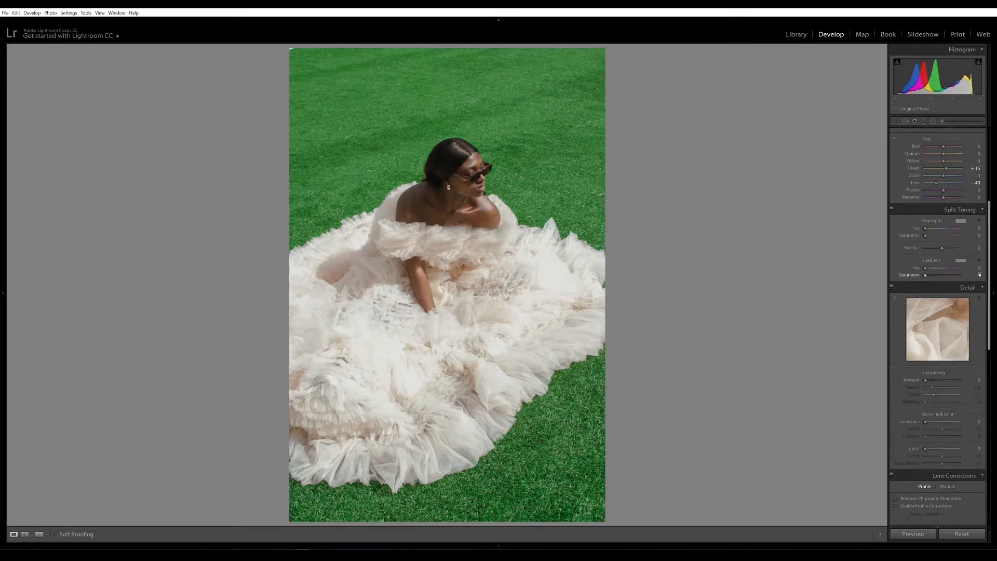
Step: Set the split-toning shadows to Hue 34 and Saturation 4
key("4")
left_click(979, 268)
type("34")
key("Return")
left_click(979, 275)
type("4")
key("Return")
Step: Tint the split-toning highlights a soft green, settling on Hue 145 and Saturation 8
left_click_drag(961, 221, 956, 229)
left_click(794, 201)
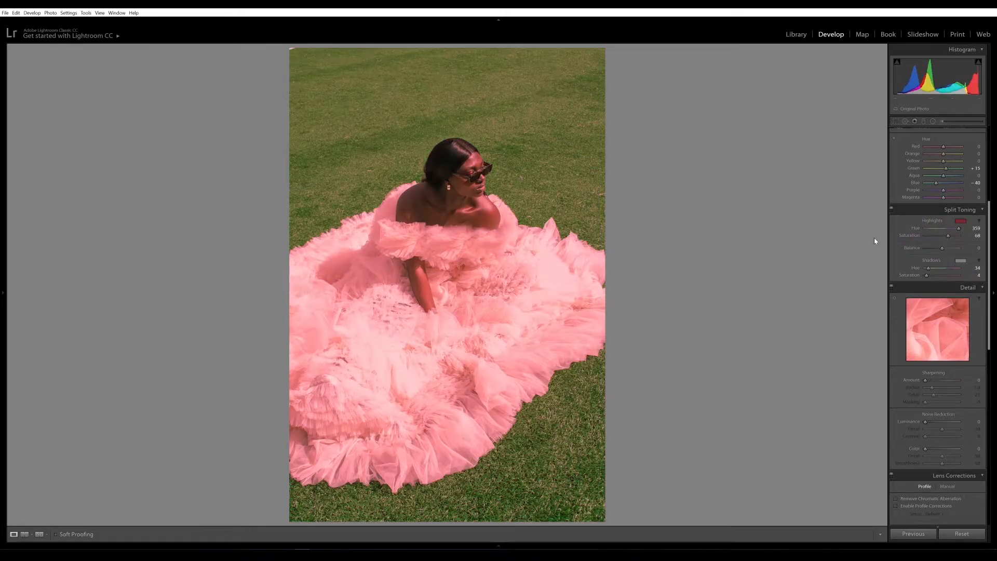
left_click(961, 224)
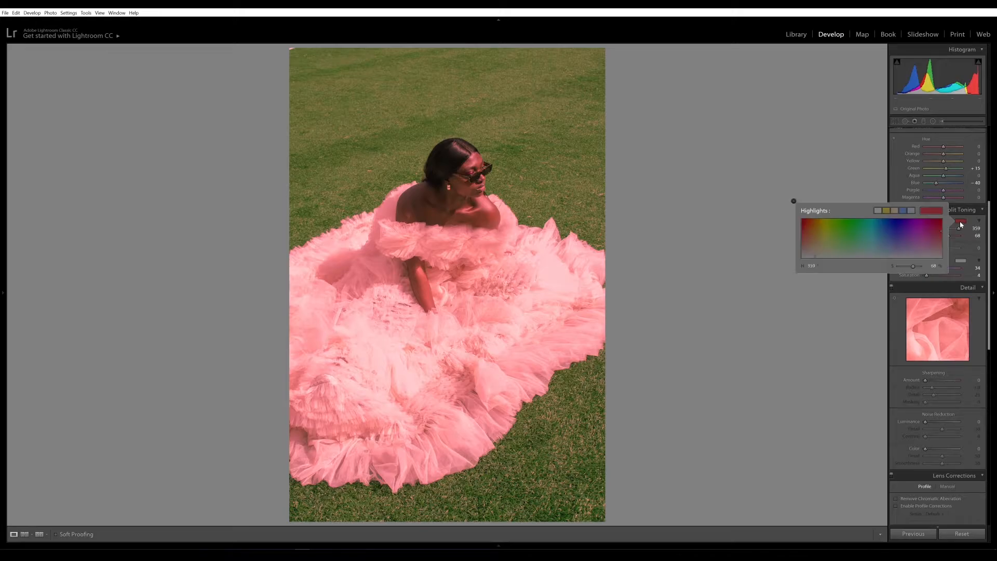
left_click(875, 243)
left_click(858, 245)
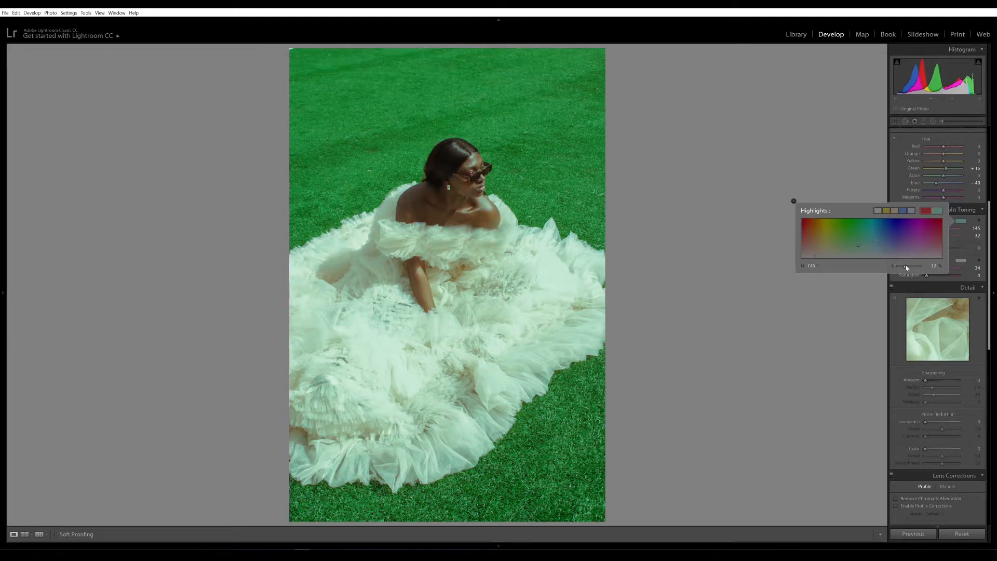
left_click_drag(904, 268, 896, 268)
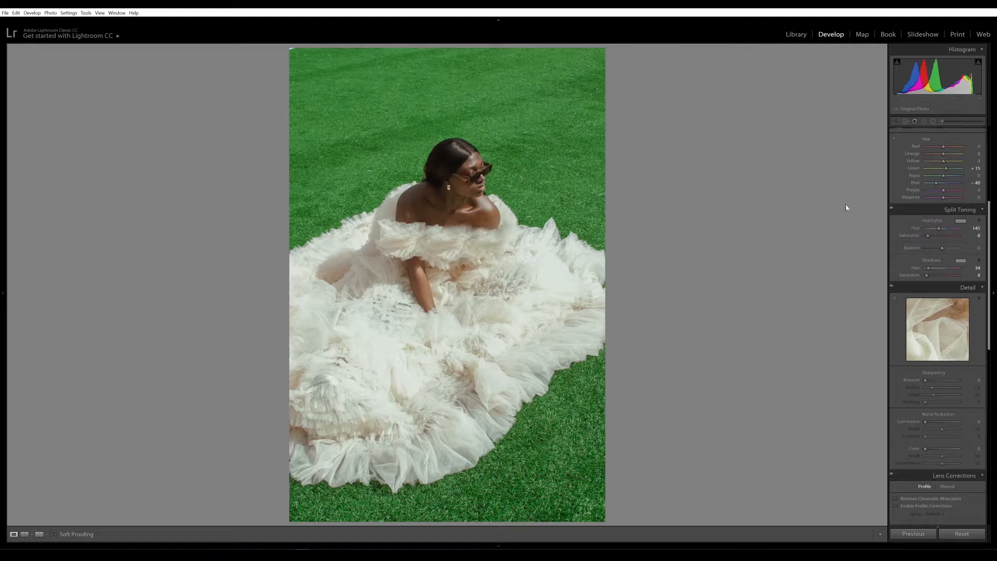
Step: Toggle split toning off and on to compare, then set Sharpening Amount to 45
left_click(892, 208)
left_click(892, 208)
scroll(935, 312, "down", 3)
left_click(935, 314)
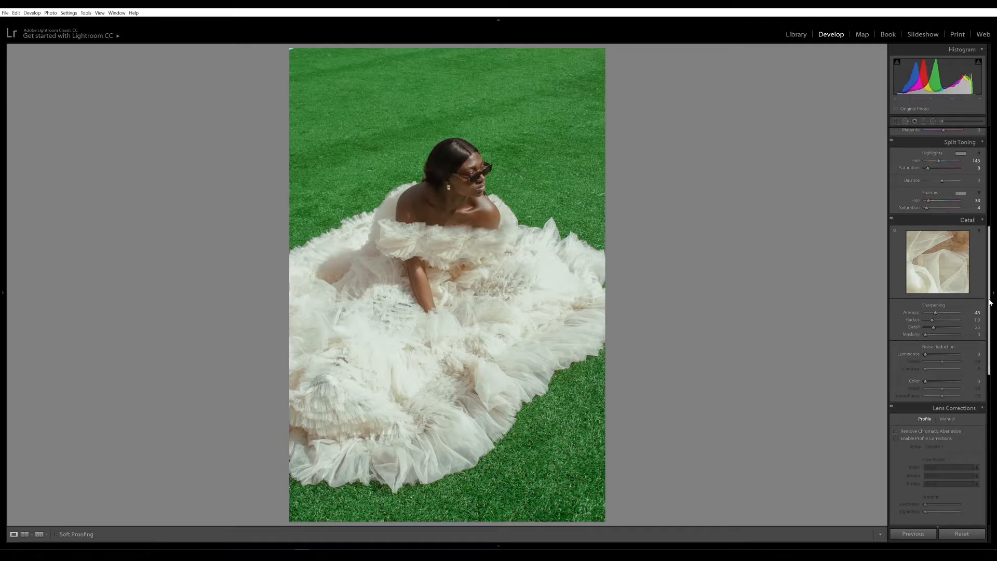
scroll(917, 330, "down", 6)
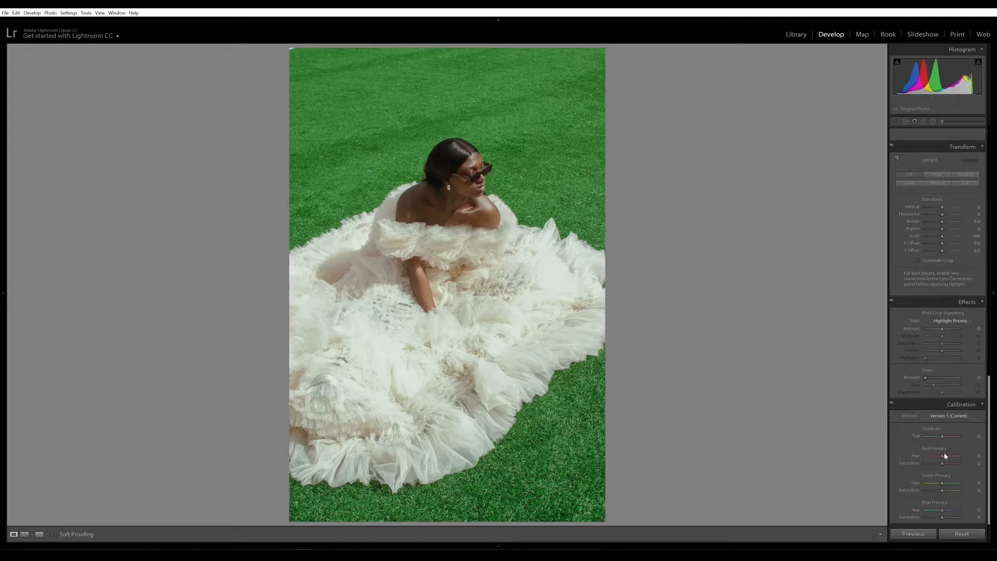
Step: Set Calibration Red hue +22, Green hue +32, Blue hue -15, Blue saturation -10, and compare before/after
left_click_drag(942, 456, 941, 514)
left_click(892, 404)
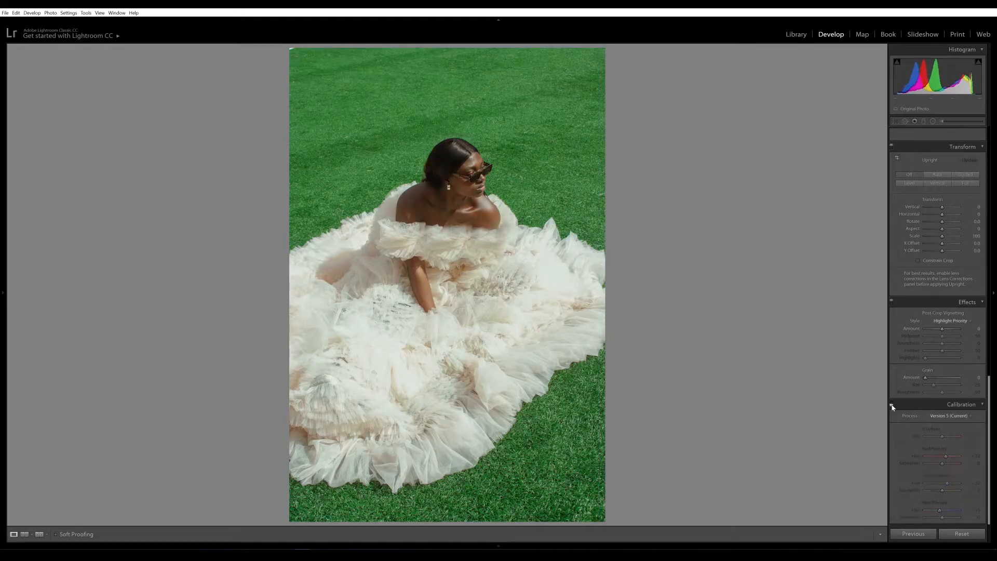
left_click(891, 404)
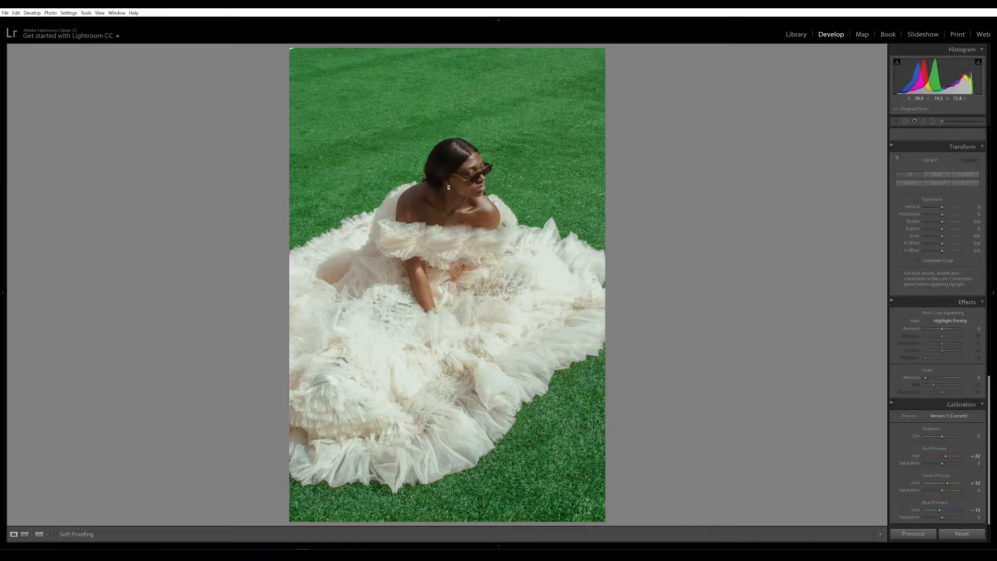
left_click_drag(942, 518, 940, 517)
left_click(935, 404)
left_click(892, 518)
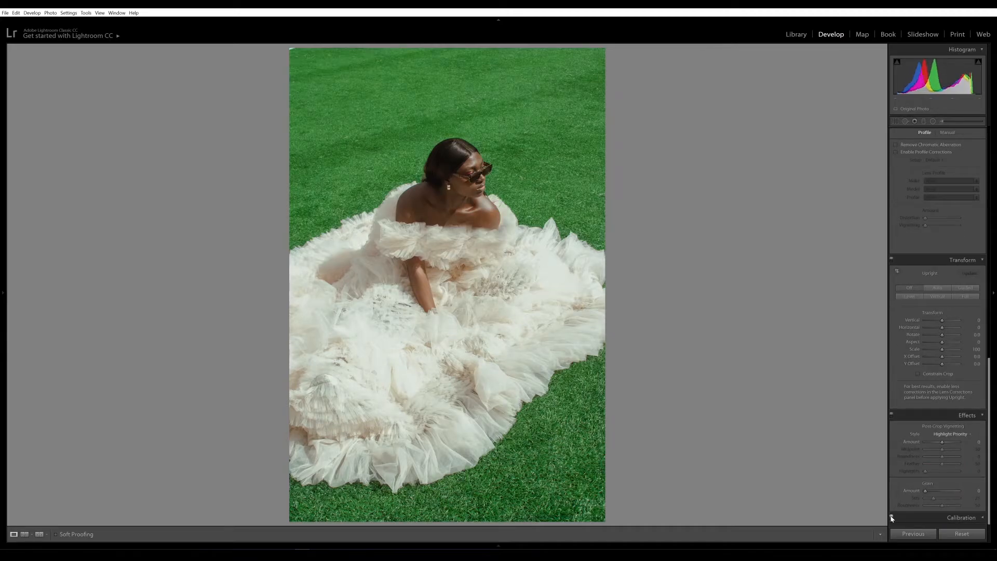
left_click(981, 518)
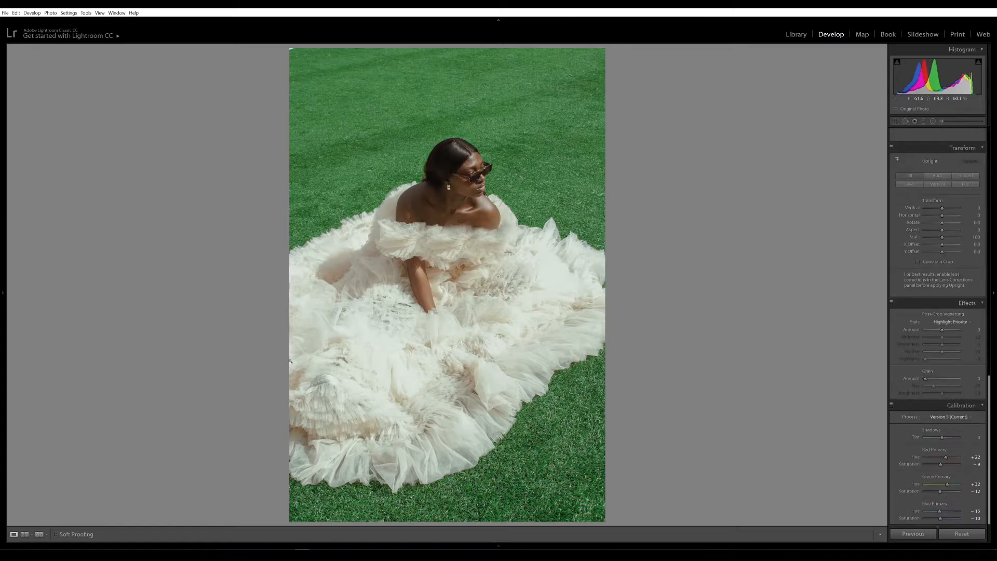
left_click(39, 534)
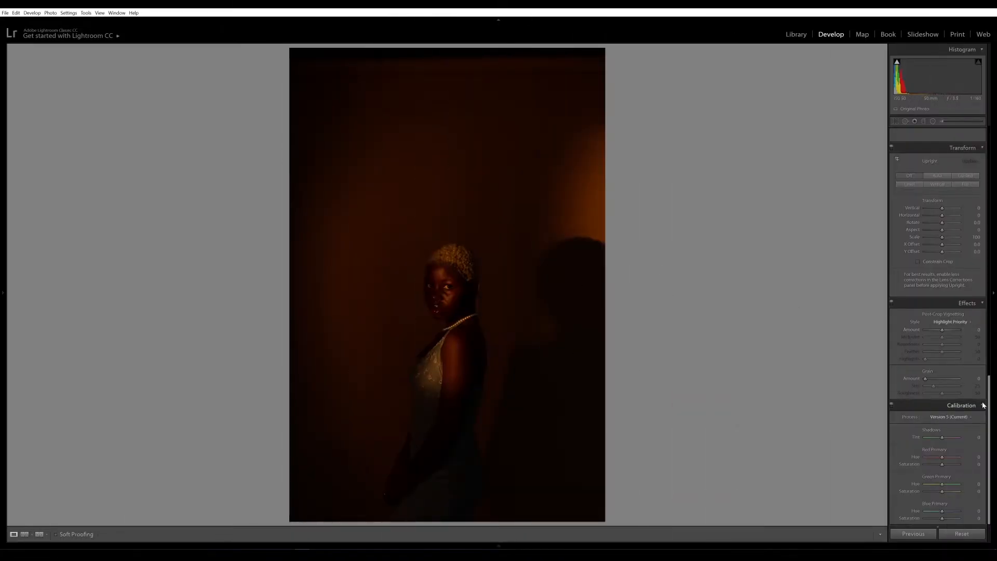
Step: Crop the orange-wall portrait by trimming a strip off its top edge
left_click_drag(990, 392, 987, 175)
scroll(987, 175, "up", 2)
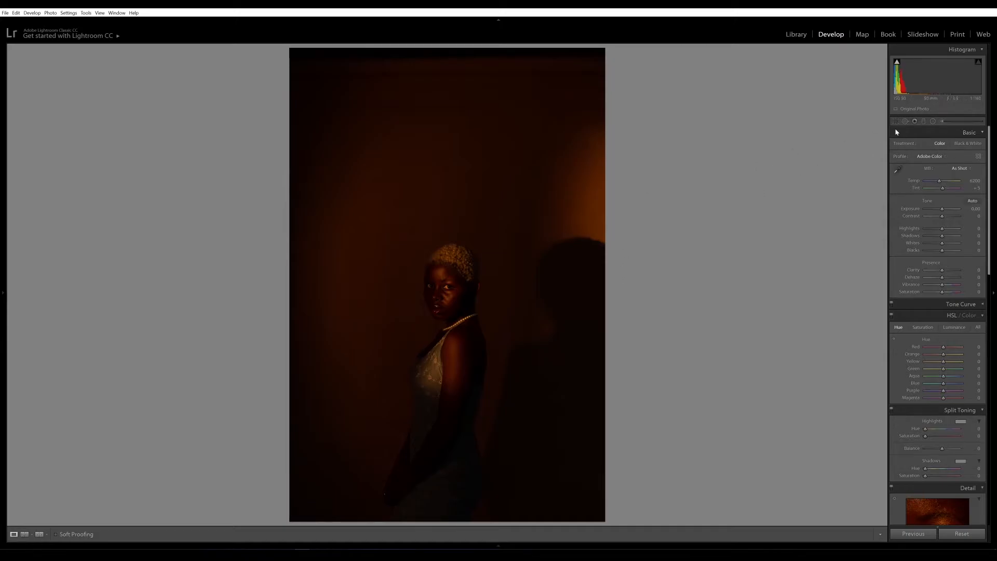
key("r")
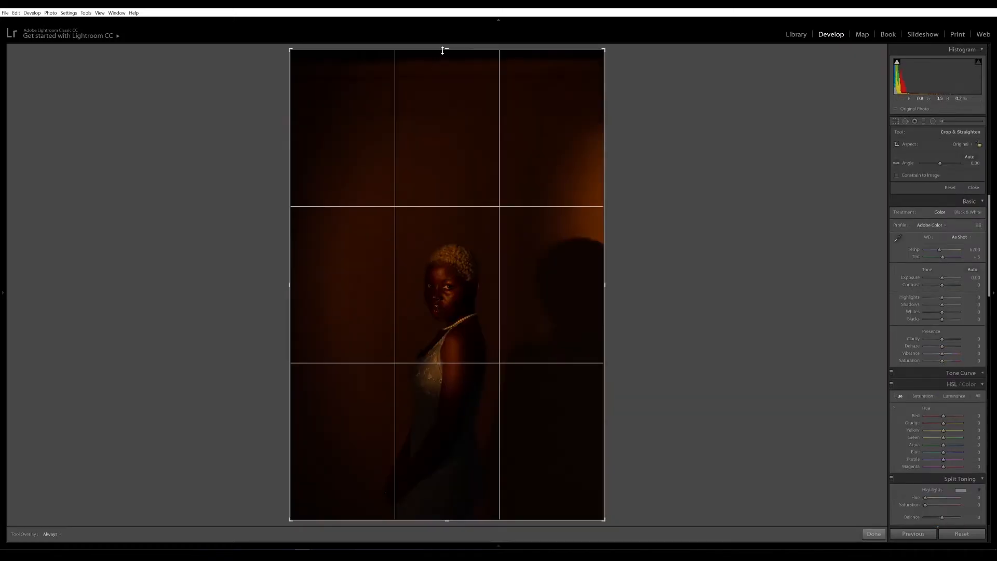
left_click_drag(443, 50, 444, 104)
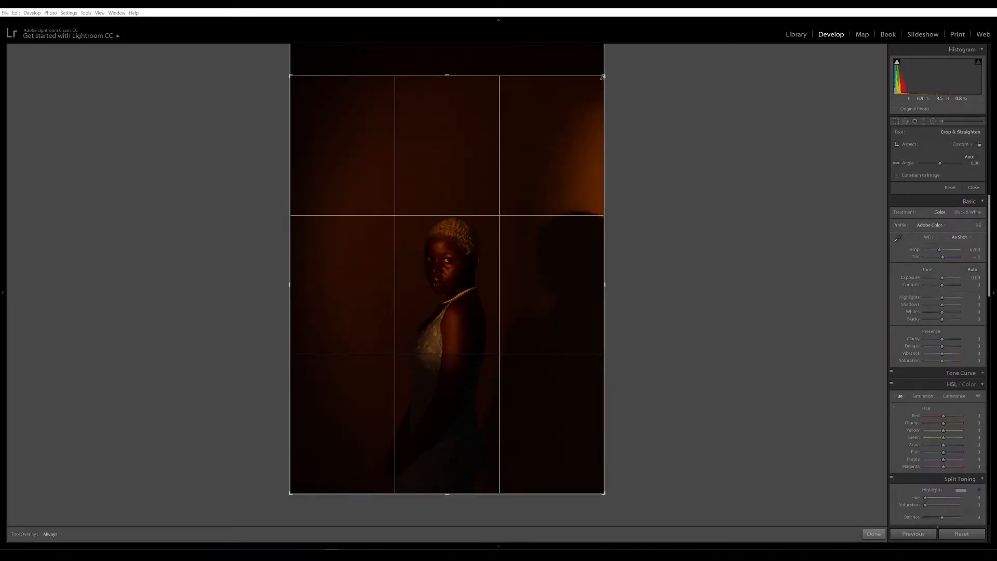
left_click(873, 534)
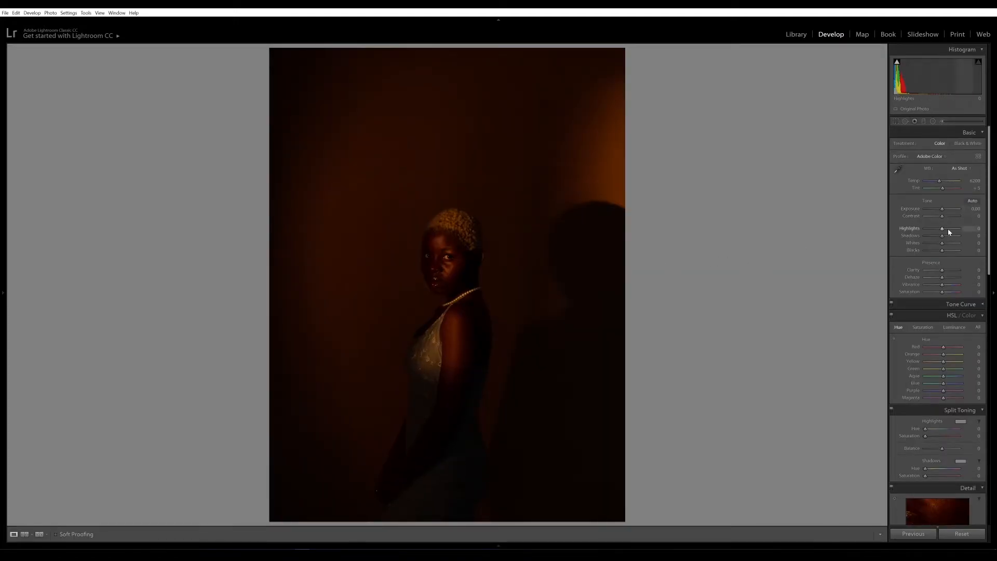
Step: Adjust the Basic tones, lifting Blacks to +41 and pulling Highlights down to -47
mouse_move(948, 228)
left_mouse_down()
mouse_move(950, 240)
mouse_move(940, 220)
left_mouse_up()
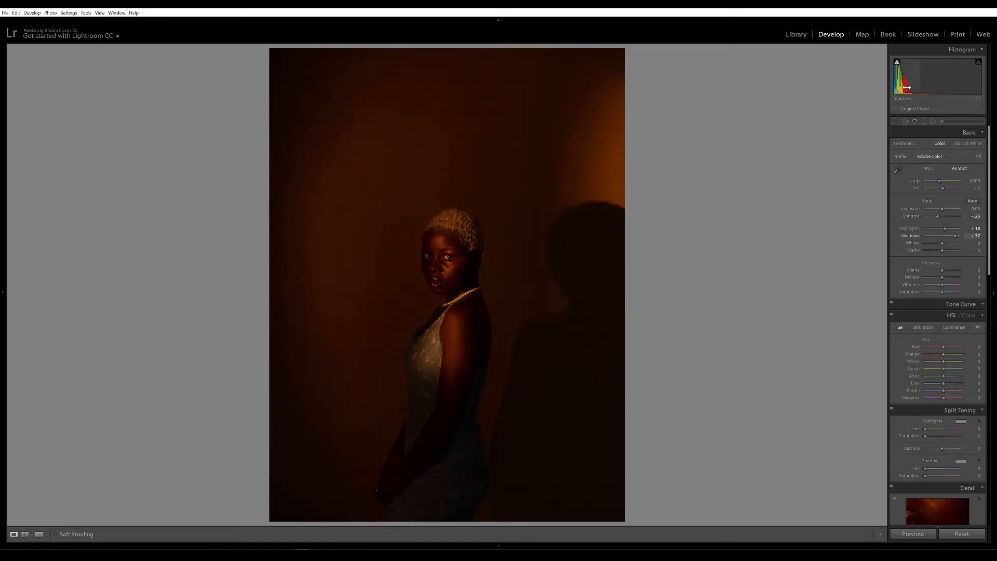
left_click_drag(900, 78, 909, 78)
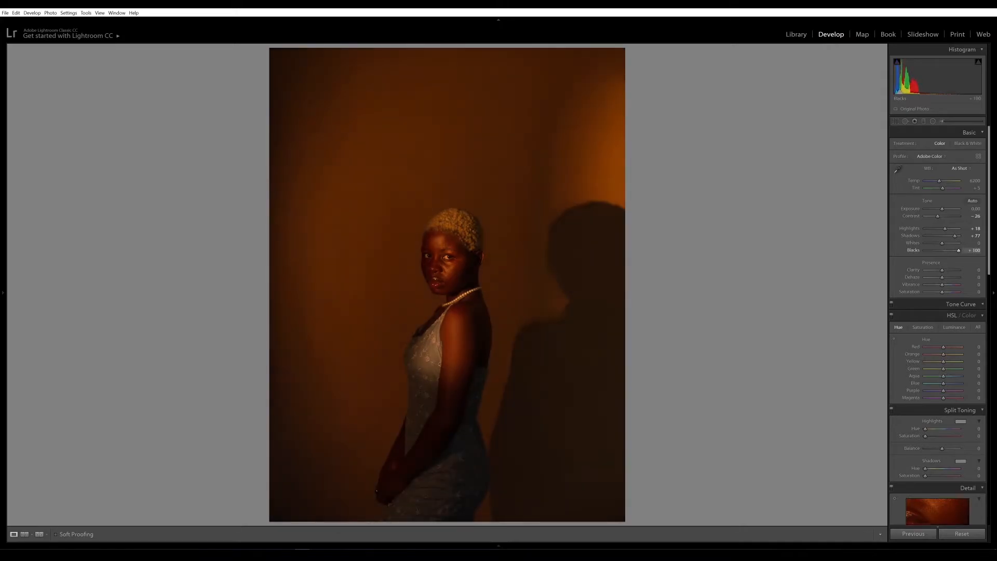
left_click_drag(943, 229, 946, 285)
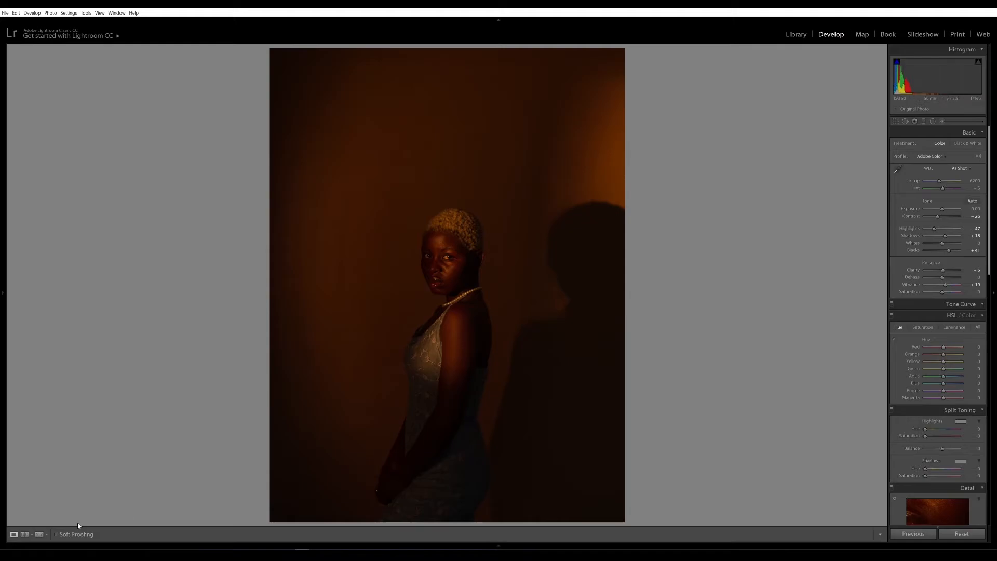
Step: Compare the portrait Before/After, zooming on the face, then lower HSL Blue saturation to −31
left_click(39, 534)
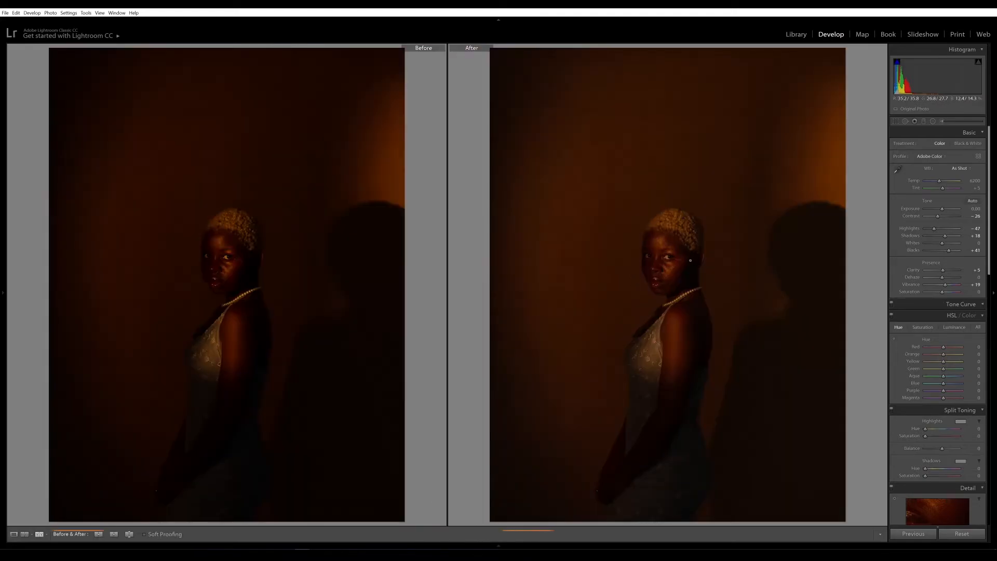
left_click(670, 272)
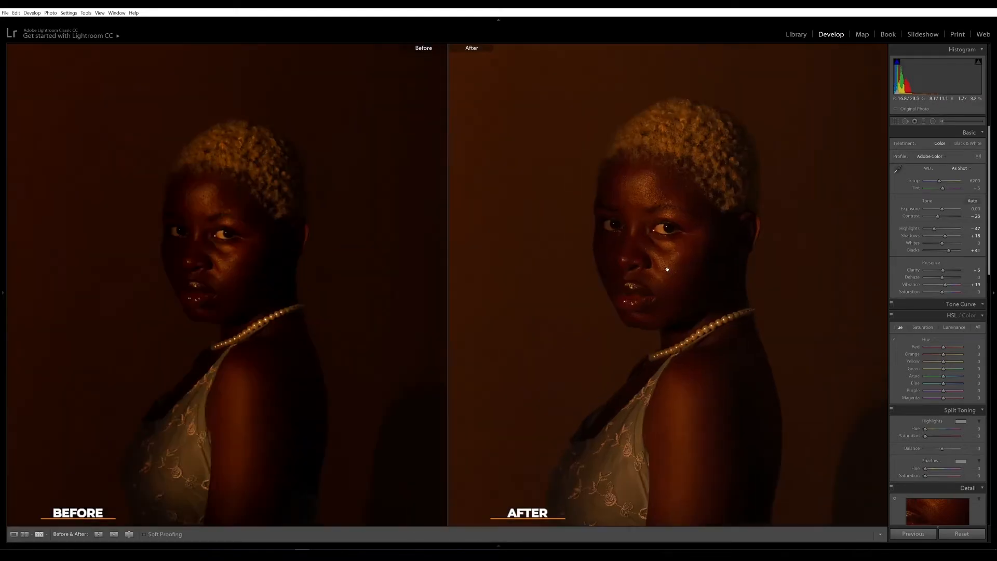
left_click(664, 258)
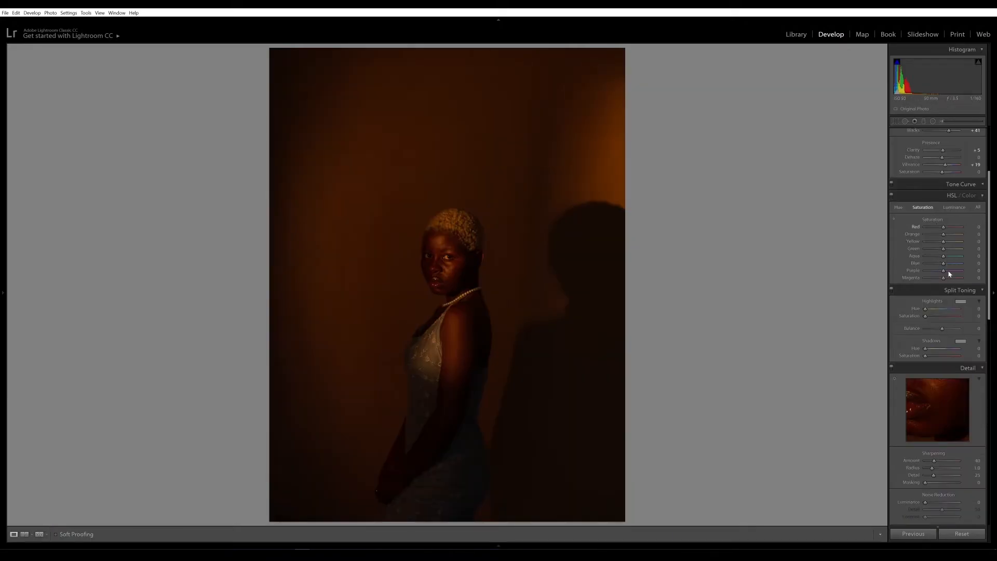
left_click_drag(944, 263, 939, 266)
Step: Shift the HSL Blue hue slider of the orange-wall portrait
left_click(900, 210)
left_click_drag(944, 264, 907, 270)
left_click_drag(990, 311, 990, 343)
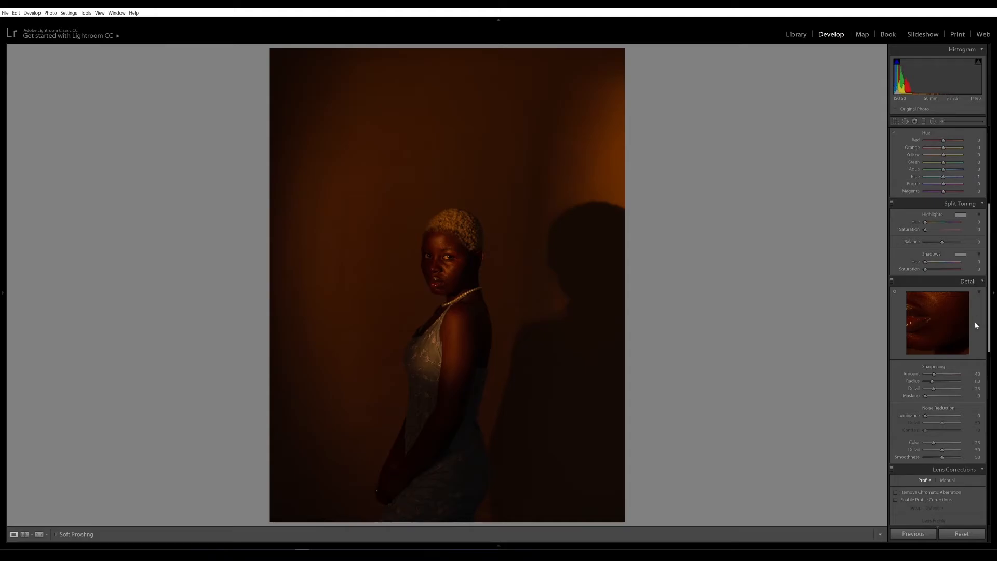
Step: Set the Split Toning shadows to hue 34 and saturation 4
left_click(979, 263)
type("34")
key("Tab")
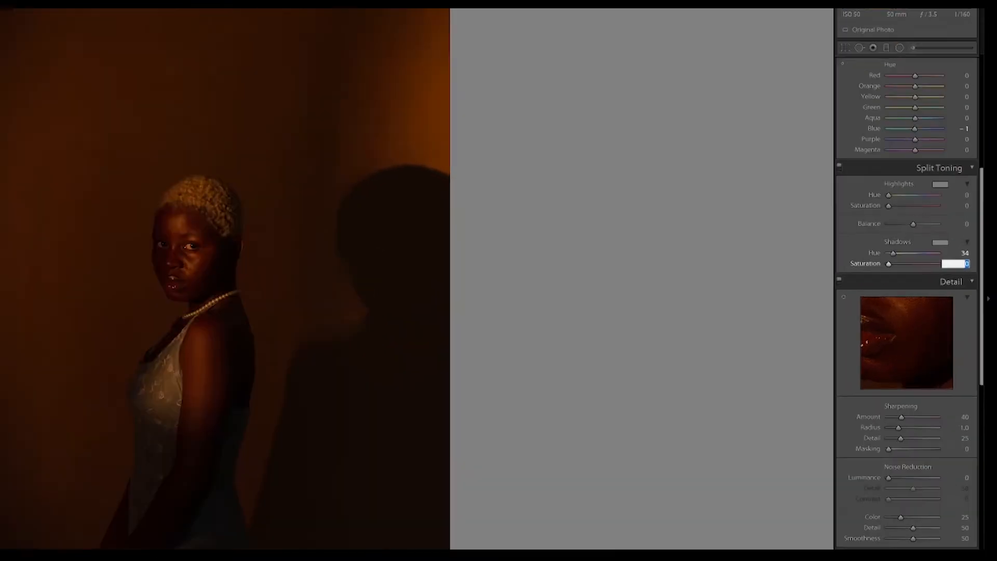
type("4")
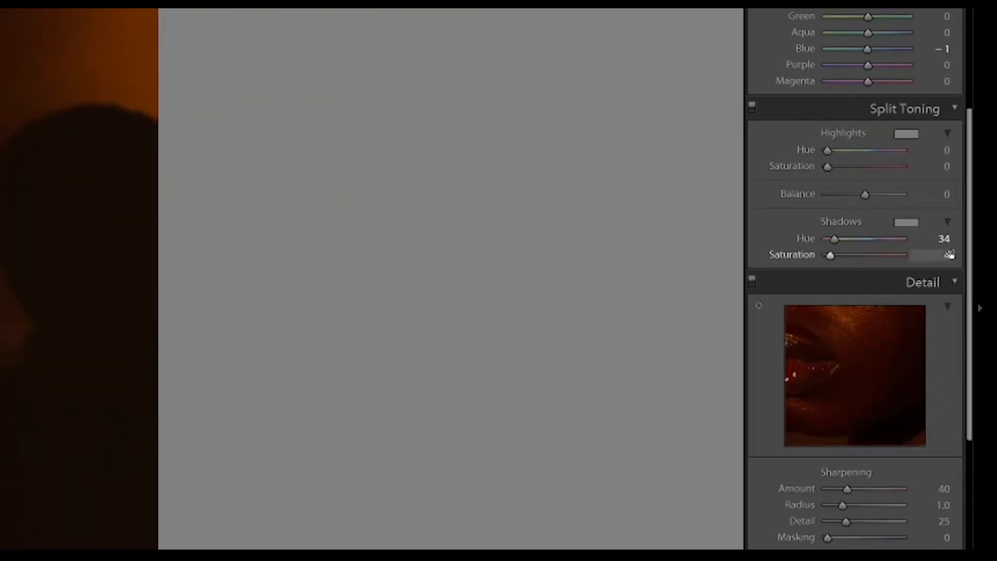
key("Return")
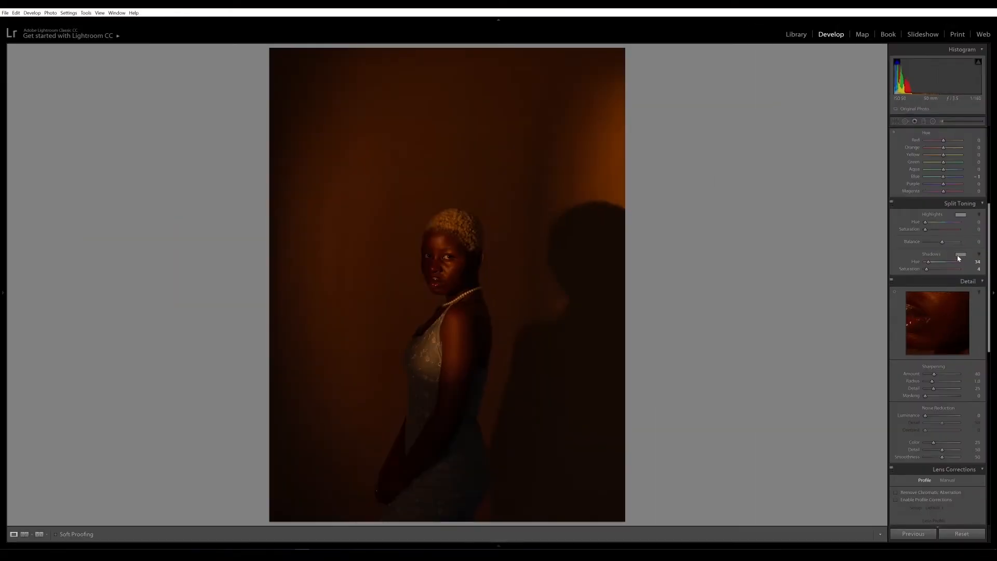
Step: Tint the highlights green with hue 118 and saturation 70
left_click(961, 215)
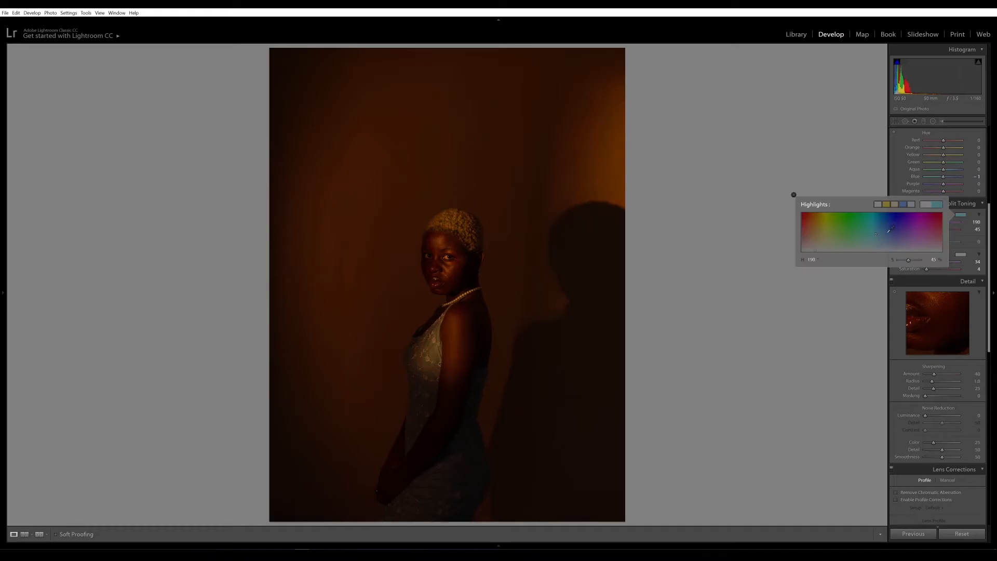
left_click_drag(892, 233, 870, 226)
left_click(848, 228)
left_click(862, 228)
left_click_drag(911, 260, 905, 260)
left_click(860, 227)
left_click_drag(913, 260, 909, 262)
left_click(850, 225)
left_click_drag(913, 261, 914, 262)
left_click(794, 194)
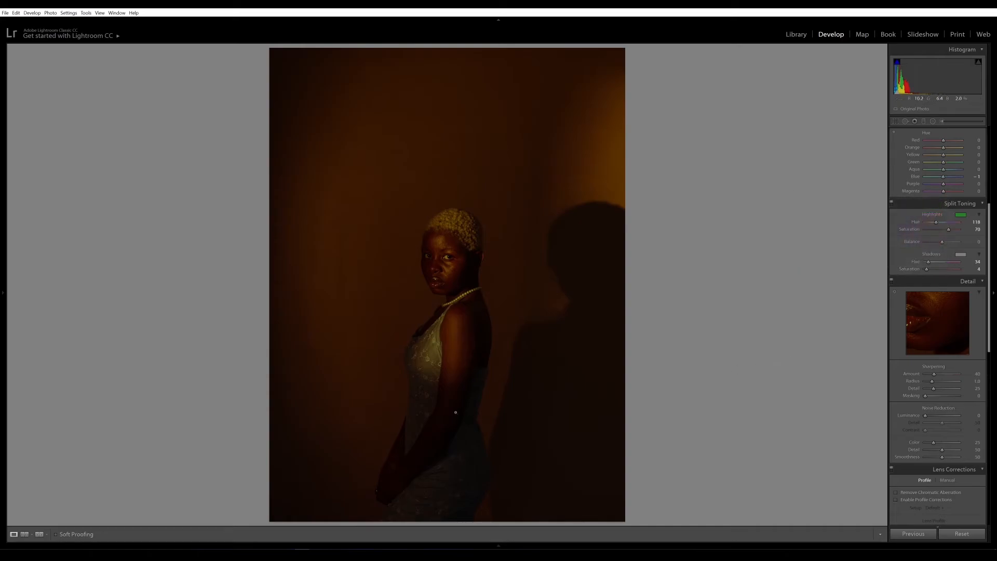
left_click_drag(989, 225, 991, 270)
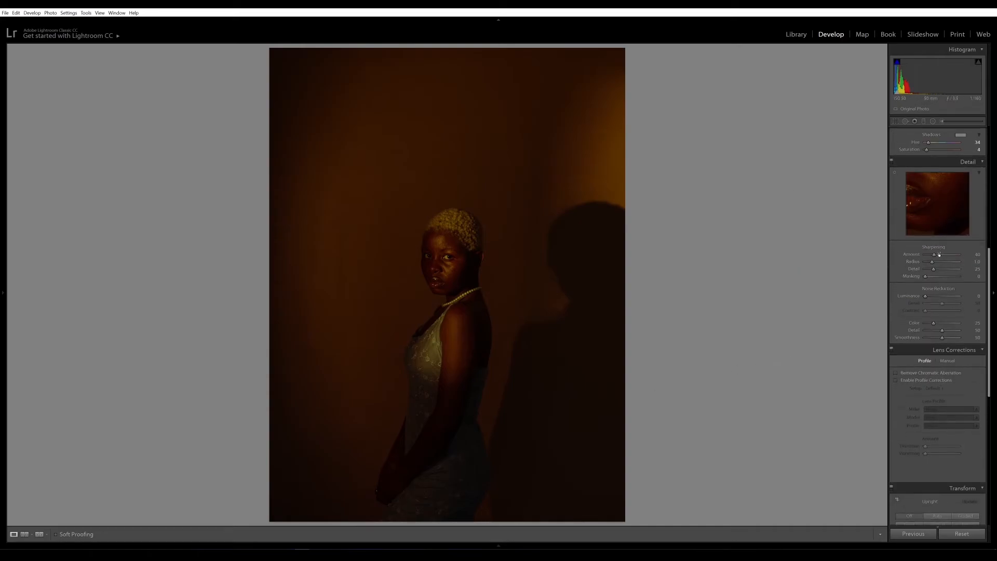
Step: Nudge sharpening up, set Calibration Red Hue +33, Red Saturation −7, Blue Saturation −9, then view Before/After
left_click_drag(934, 254, 936, 255)
scroll(929, 306, "down", 10)
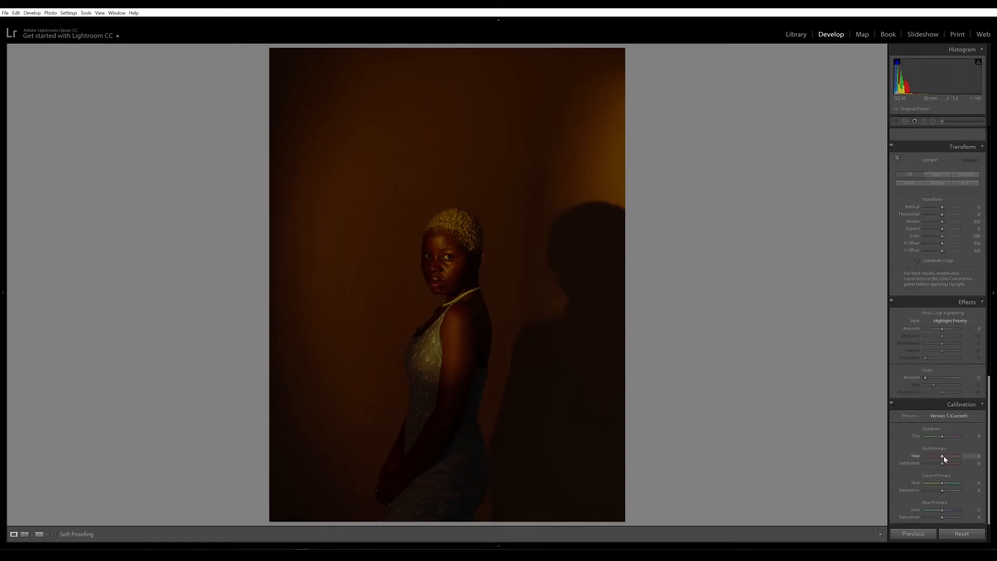
left_click_drag(942, 457, 933, 512)
left_click_drag(942, 463, 940, 468)
left_click_drag(942, 517, 941, 519)
key("y")
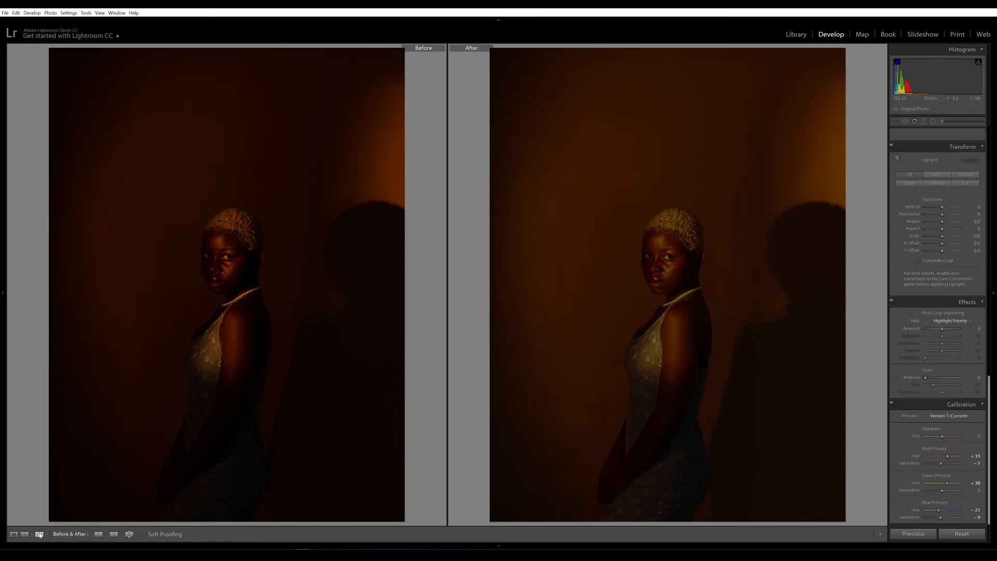
Step: Return to Loupe view and add three points to the RGB tone curve
left_click(14, 534)
left_click_drag(989, 486, 991, 235)
left_click(982, 305)
left_click(955, 409)
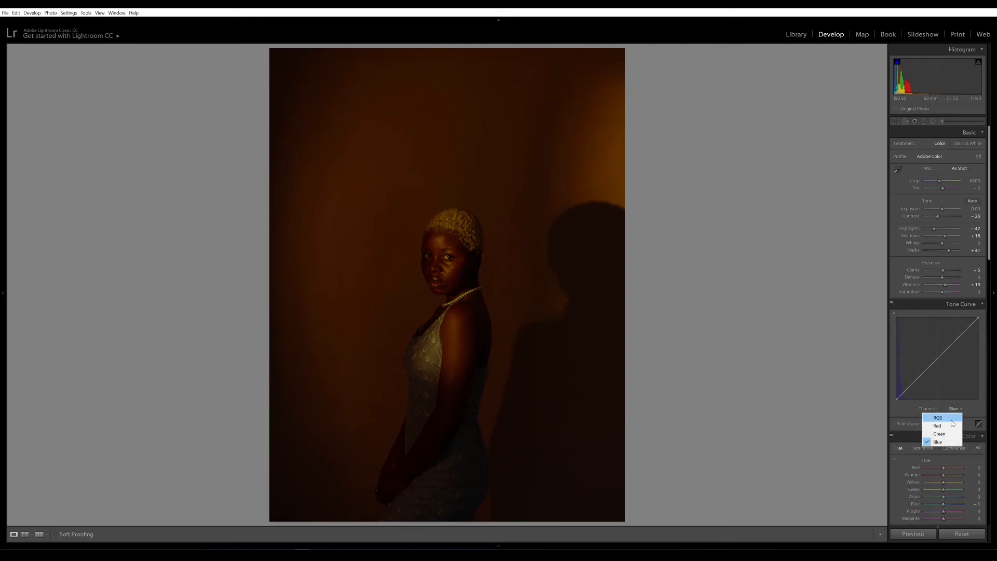
left_click(952, 418)
left_click(917, 377)
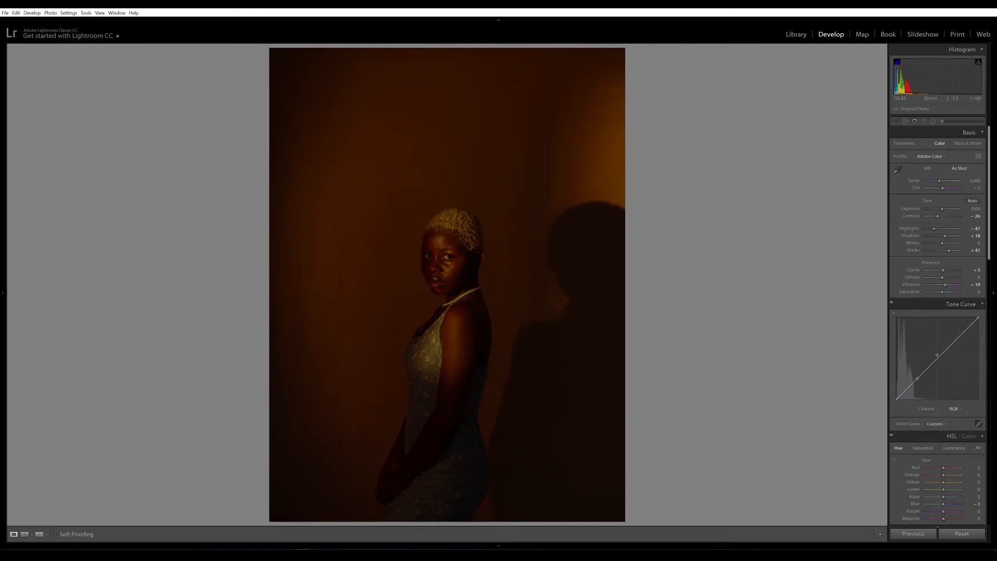
left_click(938, 360)
left_click(961, 338)
Step: Lift the lower curve point slightly, lower the upper point, and compare Before/After
left_click_drag(897, 399, 896, 403)
left_click_drag(917, 379, 917, 378)
left_click_drag(962, 338, 963, 341)
left_click(39, 534)
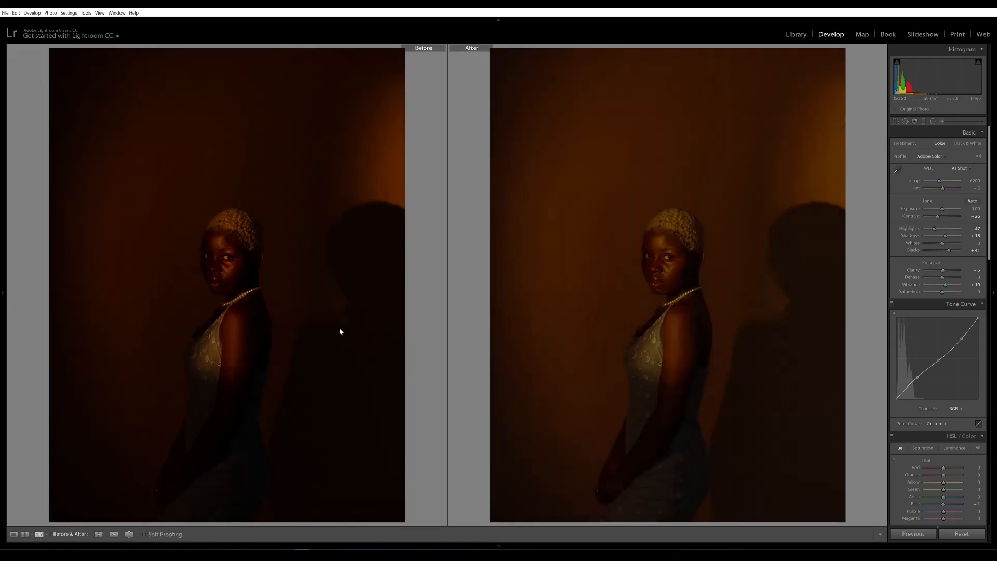